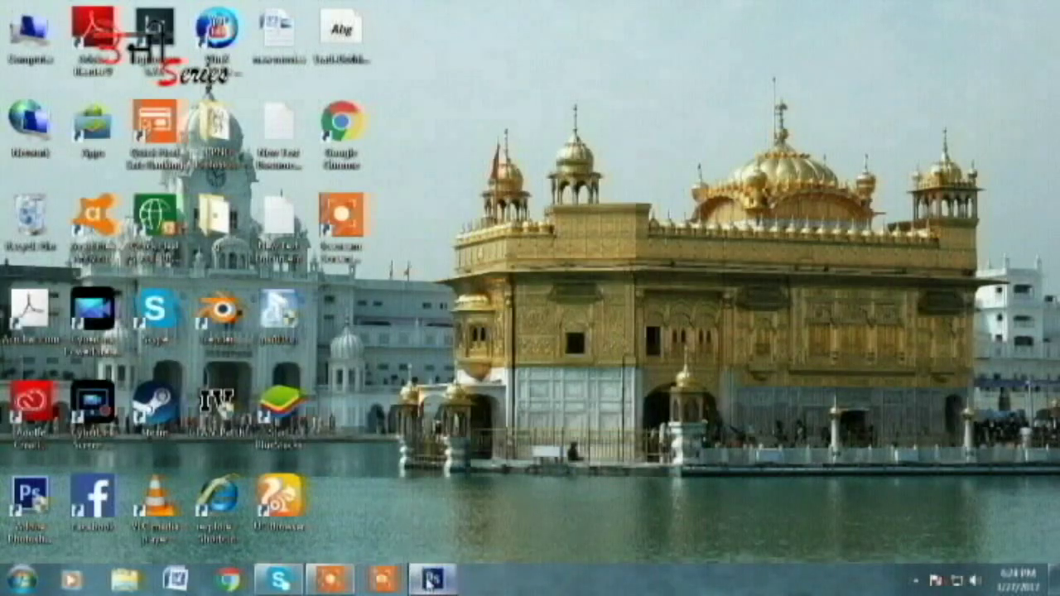
# Step: Restore the Photoshop window showing the park photo of the boy in the green turban
pyautogui.click(431, 580)
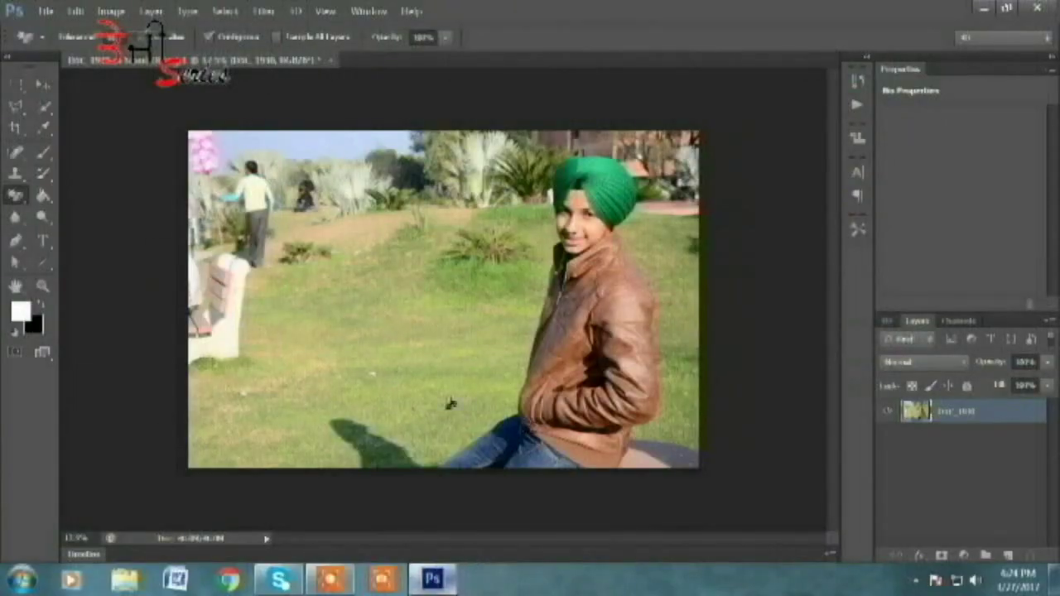
# Step: Make Quick Selection the active tool and zoom in on the turban and face
pyautogui.hotkey('shift', 'w')
pyautogui.rightClick(48, 110)
pyautogui.click(99, 104)
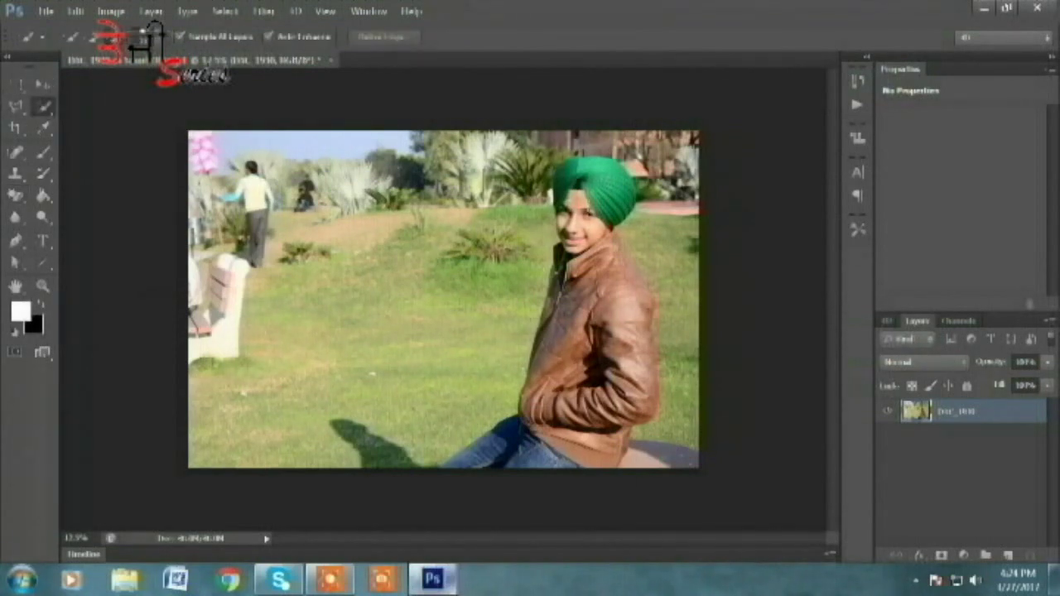
pyautogui.click(44, 286)
pyautogui.click(586, 175)
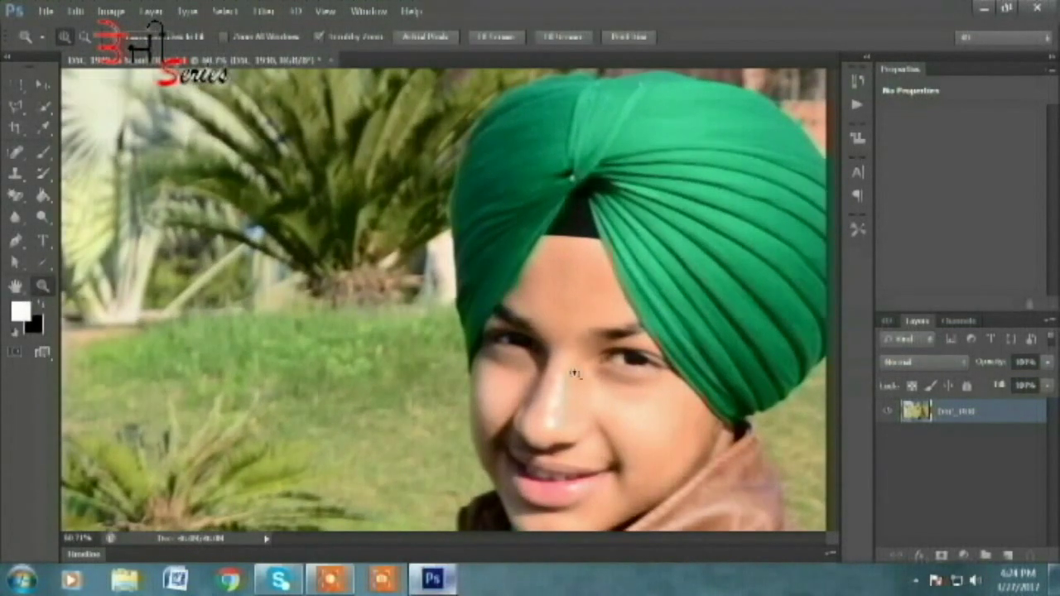
pyautogui.moveTo(598, 548); pyautogui.dragTo(611, 547)
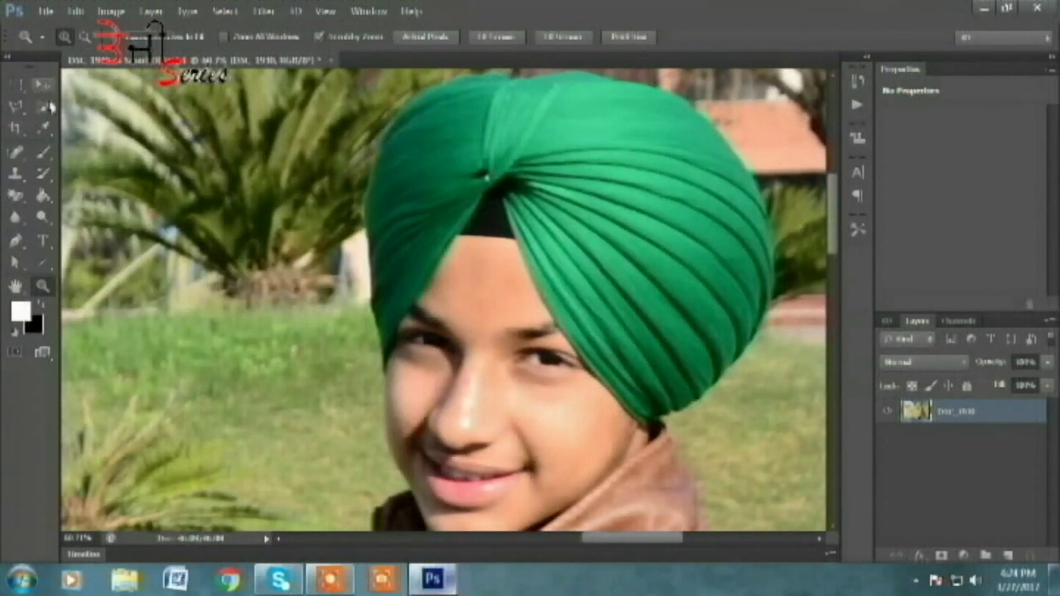
pyautogui.click(48, 106)
pyautogui.click(83, 104)
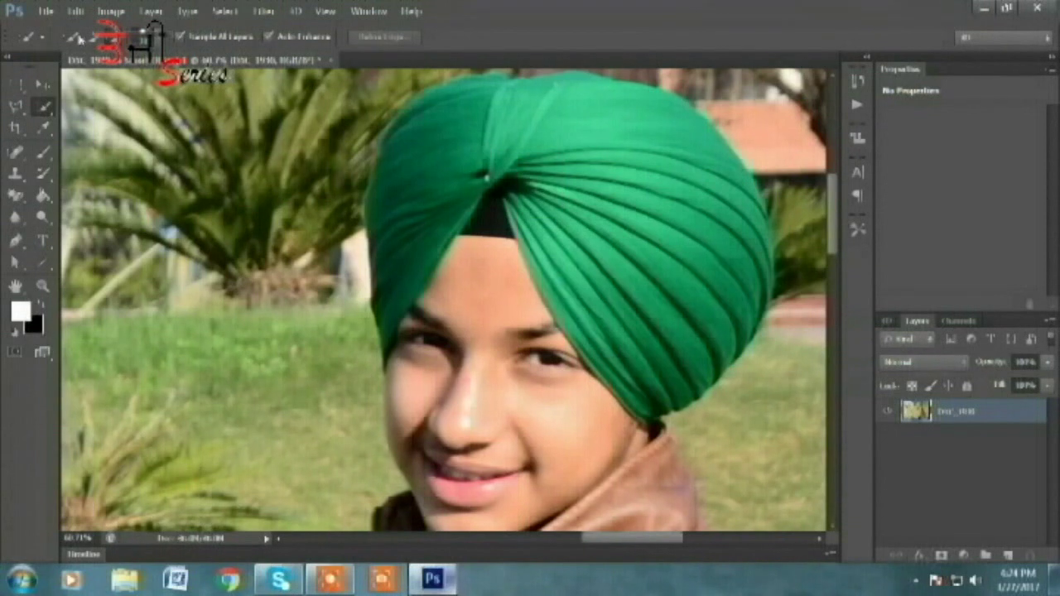
# Step: Select the turban, face and neck, then extend the selection down over the jacket
pyautogui.click(511, 111)
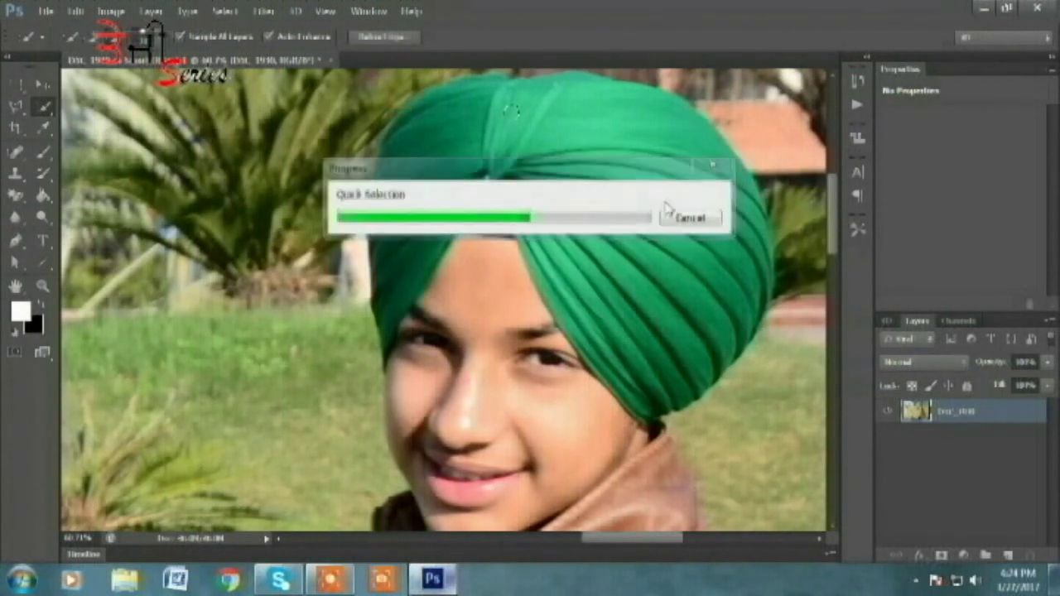
pyautogui.hotkey('ctrl', 'd')
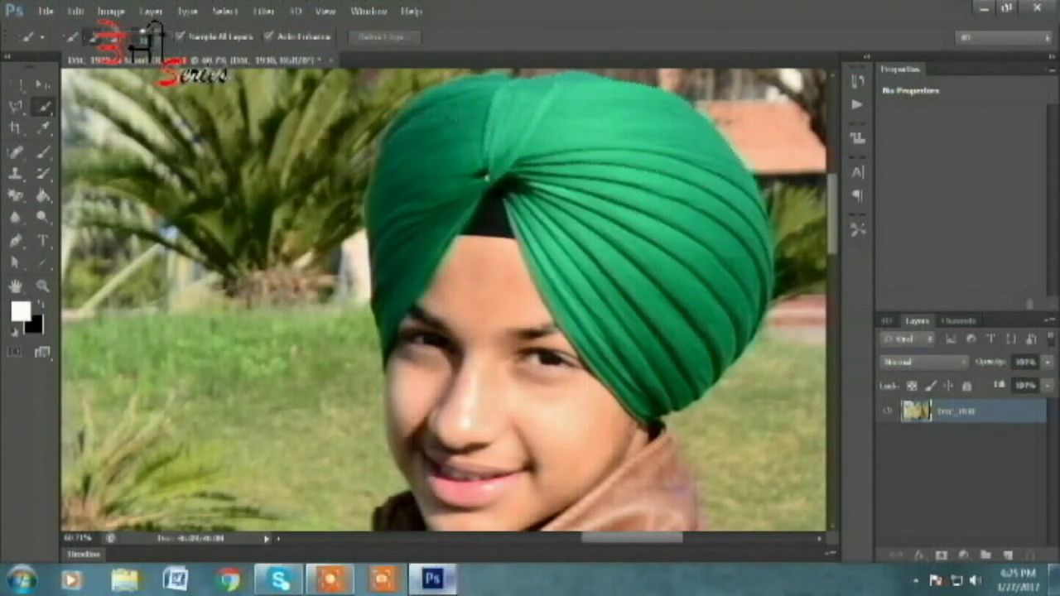
pyautogui.moveTo(494, 437); pyautogui.dragTo(533, 435)
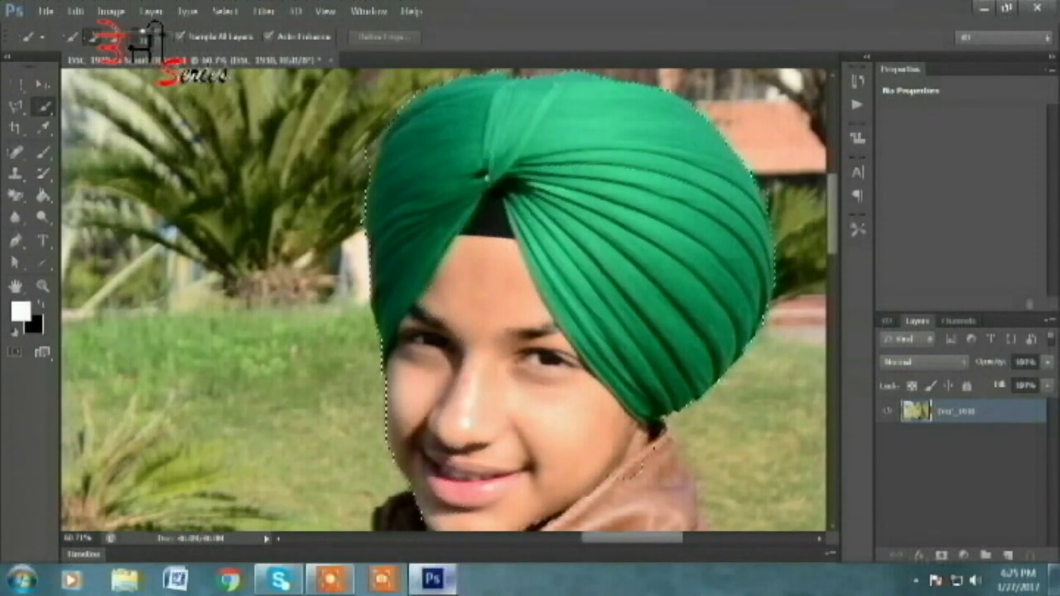
pyautogui.click(42, 286)
pyautogui.hotkey('ctrl', '0')
pyautogui.click(43, 106)
pyautogui.moveTo(663, 190); pyautogui.dragTo(551, 524)
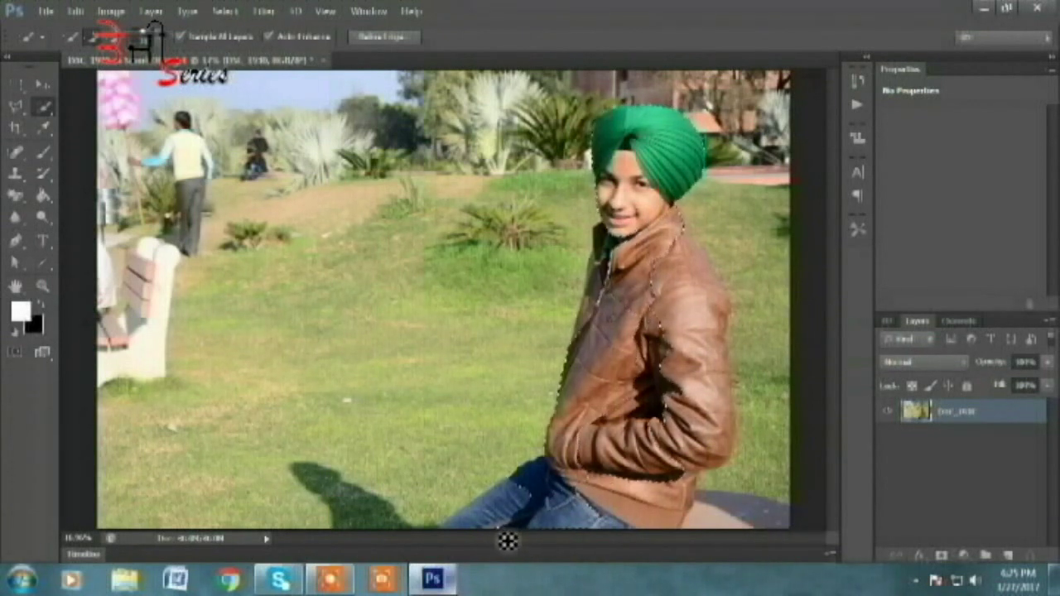
# Step: Add the lower jacket and jeans, and subtract the grass along the jacket's right edge
pyautogui.moveTo(540, 539)
pyautogui.mouseDown()
pyautogui.moveTo(654, 536)
pyautogui.moveTo(725, 403)
pyautogui.moveTo(606, 309)
pyautogui.mouseUp()
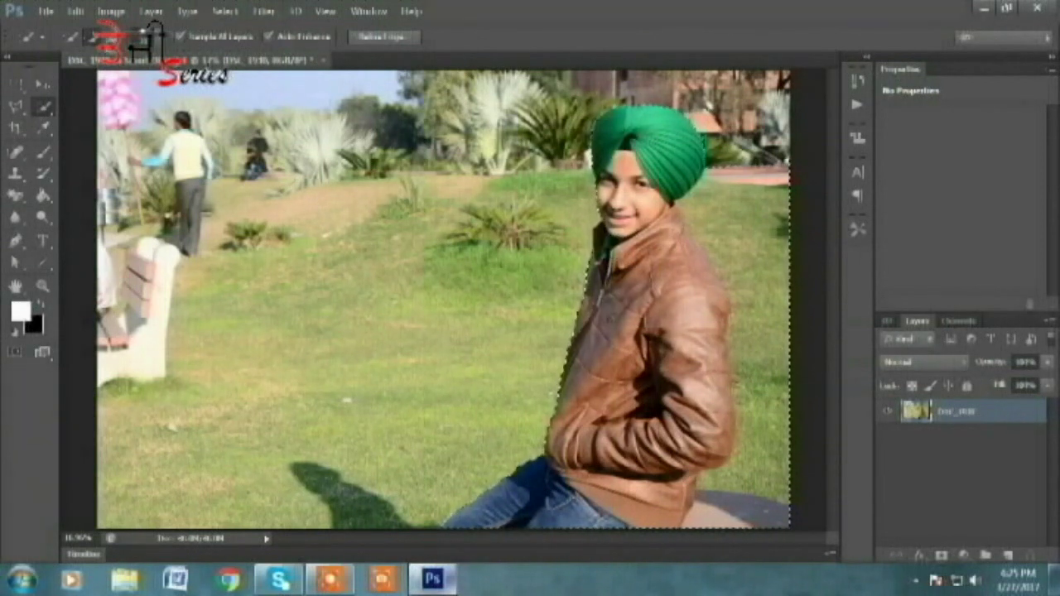
pyautogui.moveTo(746, 161)
pyautogui.mouseDown()
pyautogui.moveTo(699, 218)
pyautogui.moveTo(766, 281)
pyautogui.moveTo(782, 320)
pyautogui.moveTo(762, 482)
pyautogui.moveTo(724, 495)
pyautogui.moveTo(755, 488)
pyautogui.mouseUp()
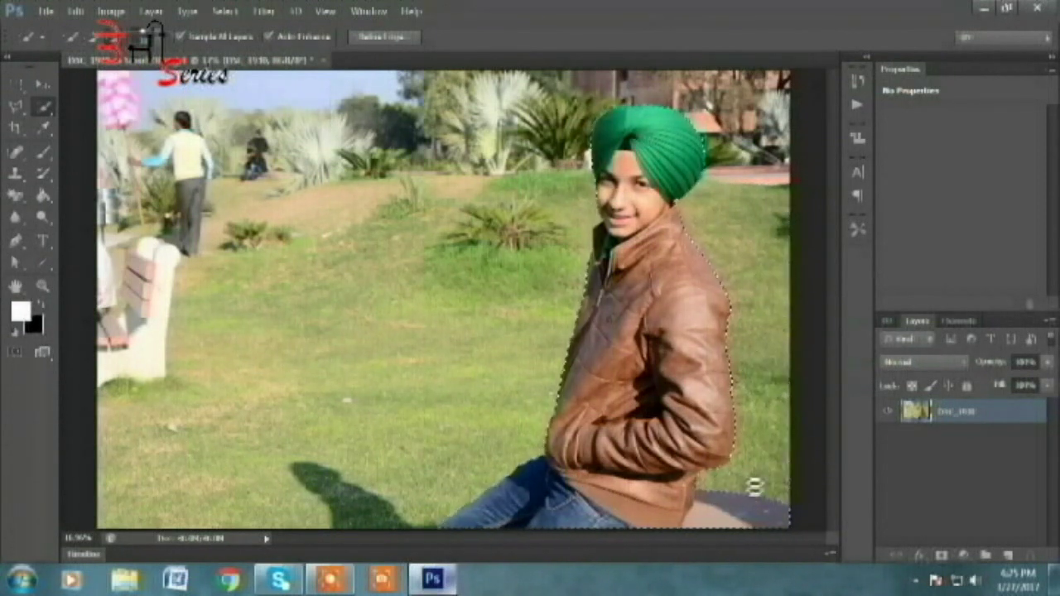
pyautogui.press('z')
pyautogui.moveTo(684, 153)
pyautogui.mouseDown()
pyautogui.moveTo(816, 244)
pyautogui.moveTo(811, 262)
pyautogui.mouseUp()
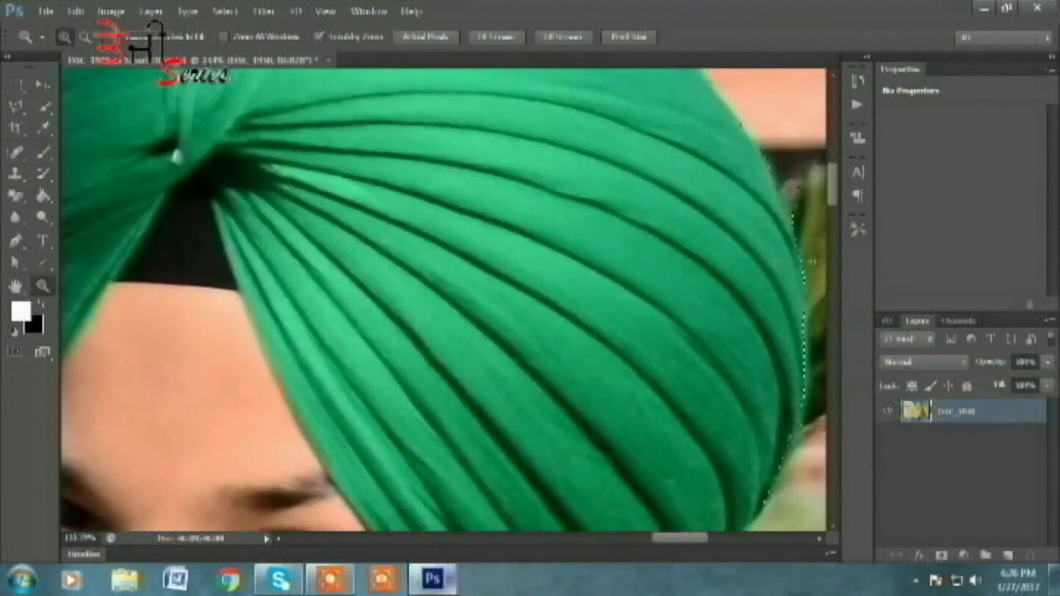
# Step: Touch up the selection edges around both sides of the turban
pyautogui.hscroll(5, 444, 305)
pyautogui.press('w')
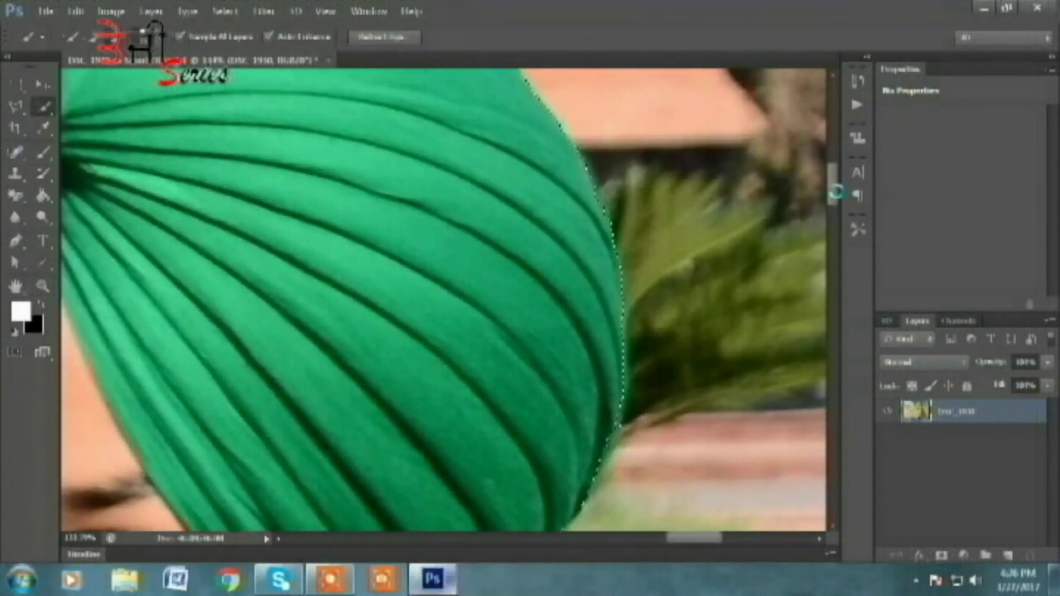
pyautogui.moveTo(837, 192); pyautogui.dragTo(839, 166)
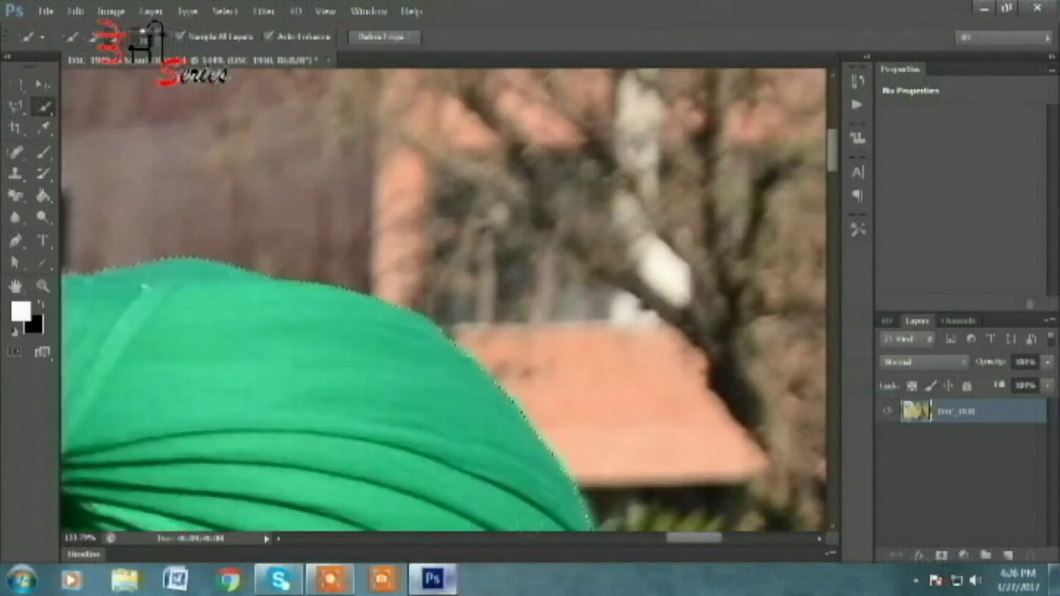
pyautogui.moveTo(693, 538); pyautogui.dragTo(643, 540)
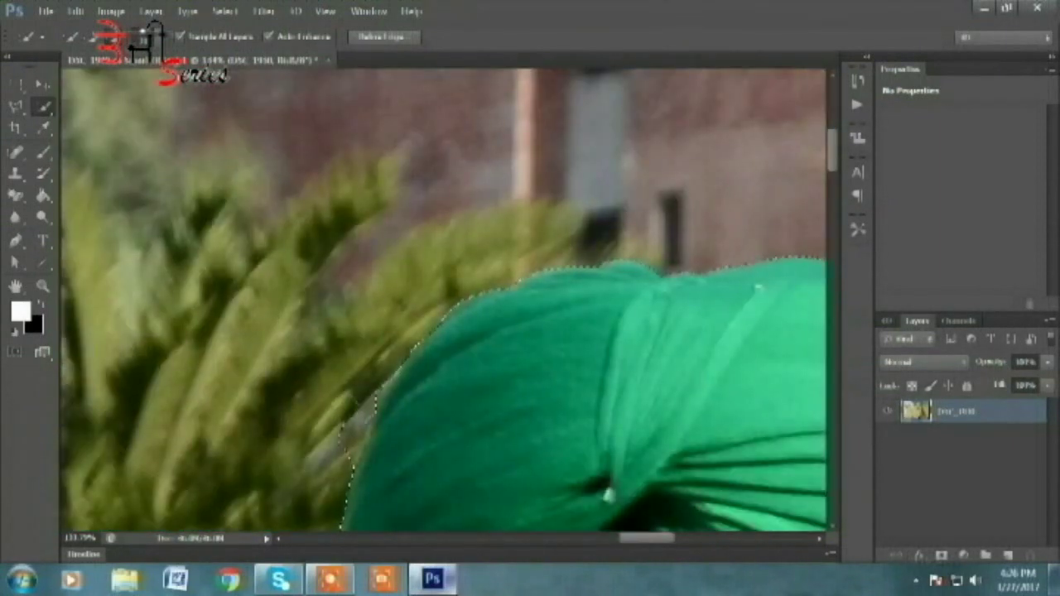
pyautogui.click(613, 310)
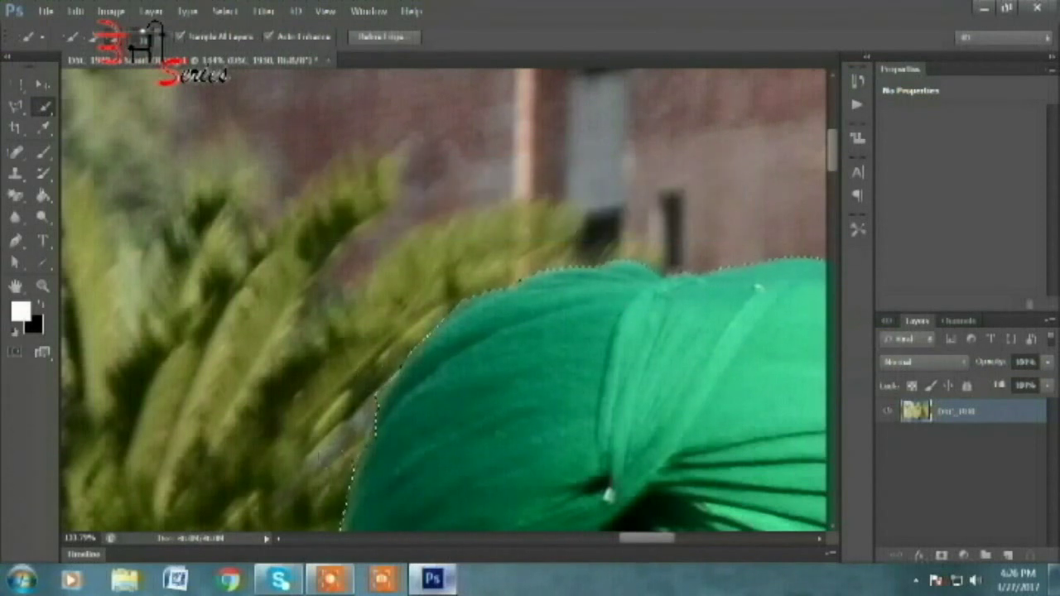
pyautogui.click(387, 369)
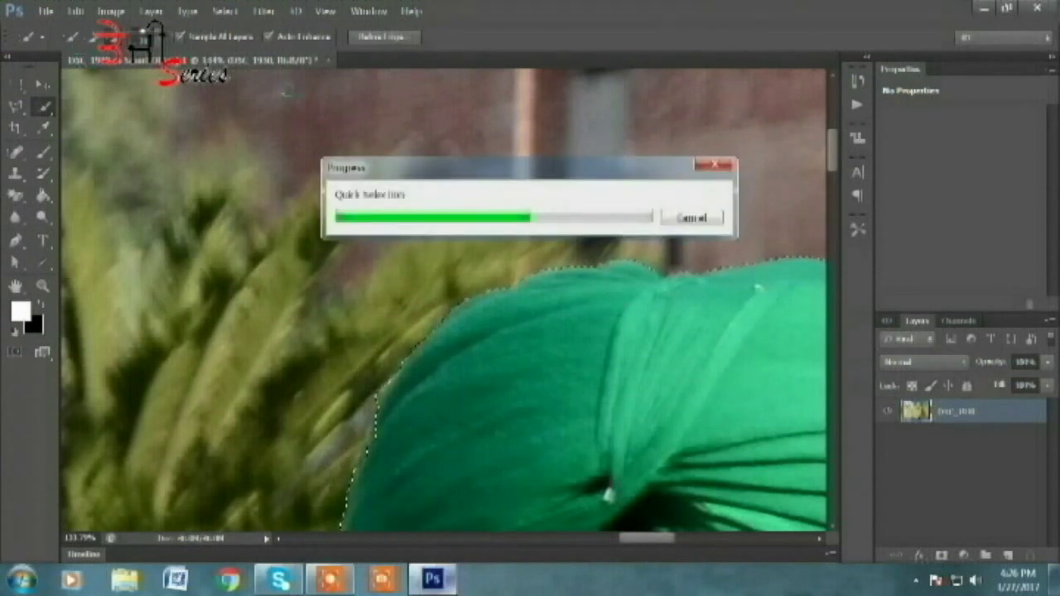
# Step: Tighten the selection where the boy's leg and jacket meet the grass and pavement
pyautogui.click(42, 286)
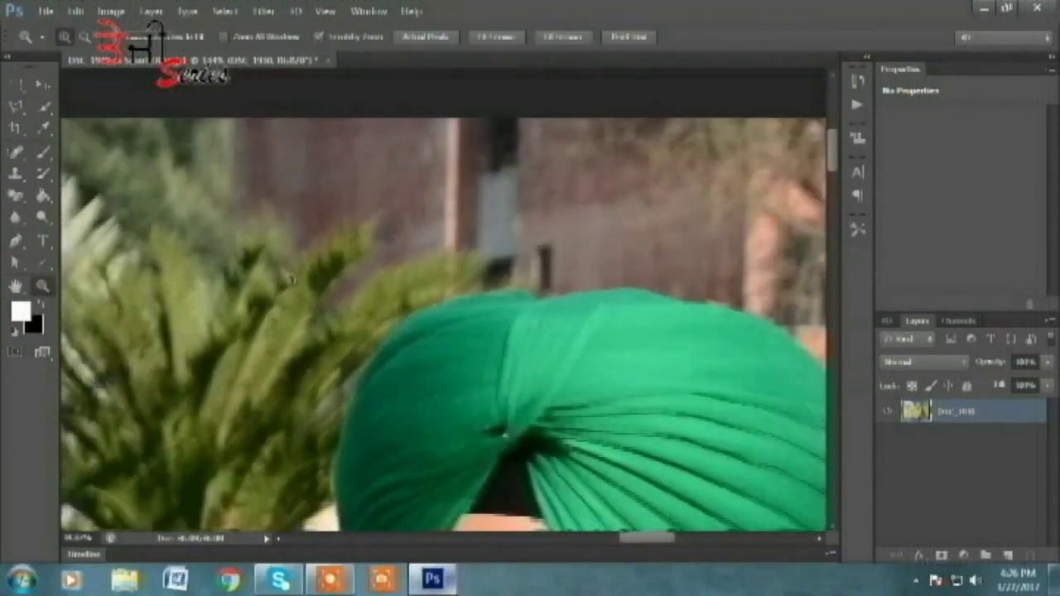
pyautogui.keyDown('alt'); pyautogui.click(279, 300); pyautogui.keyUp('alt')
pyautogui.click(568, 238)
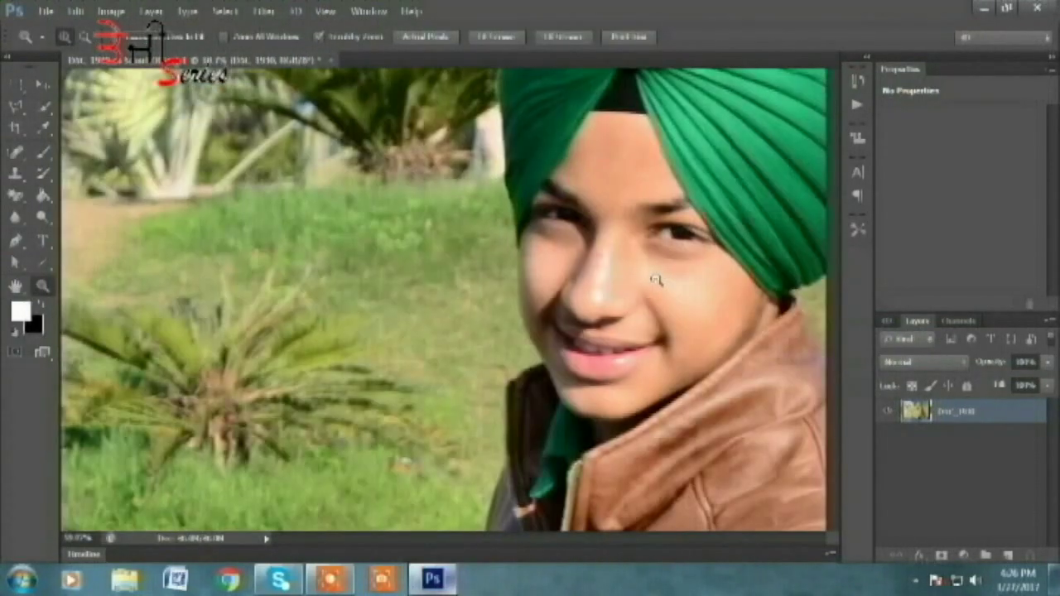
pyautogui.moveTo(834, 213); pyautogui.dragTo(833, 386)
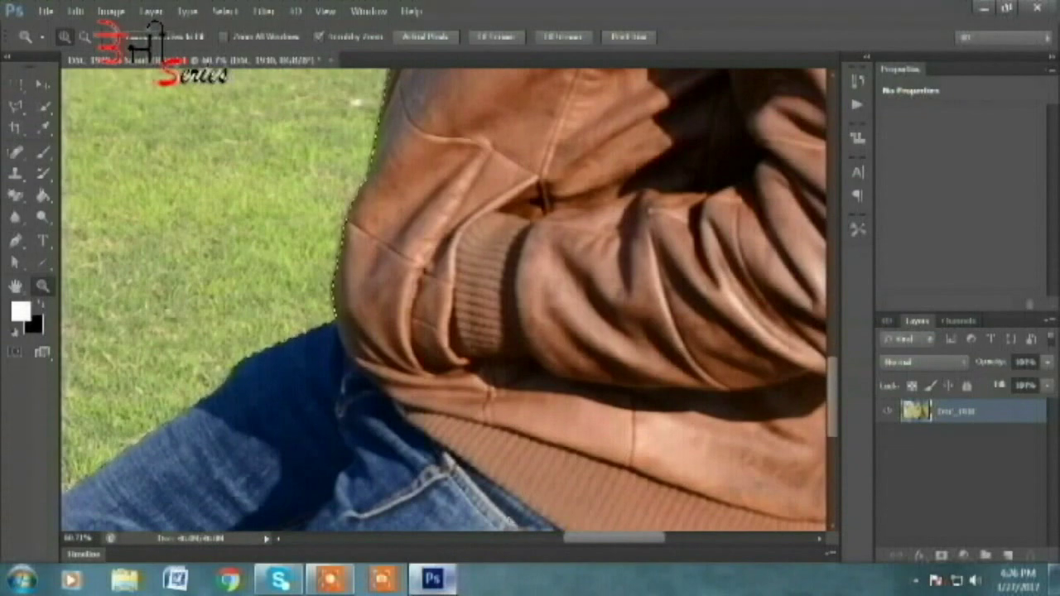
pyautogui.moveTo(581, 539)
pyautogui.mouseDown()
pyautogui.moveTo(554, 547)
pyautogui.moveTo(694, 547)
pyautogui.mouseUp()
pyautogui.scroll(-5, 554, 546)
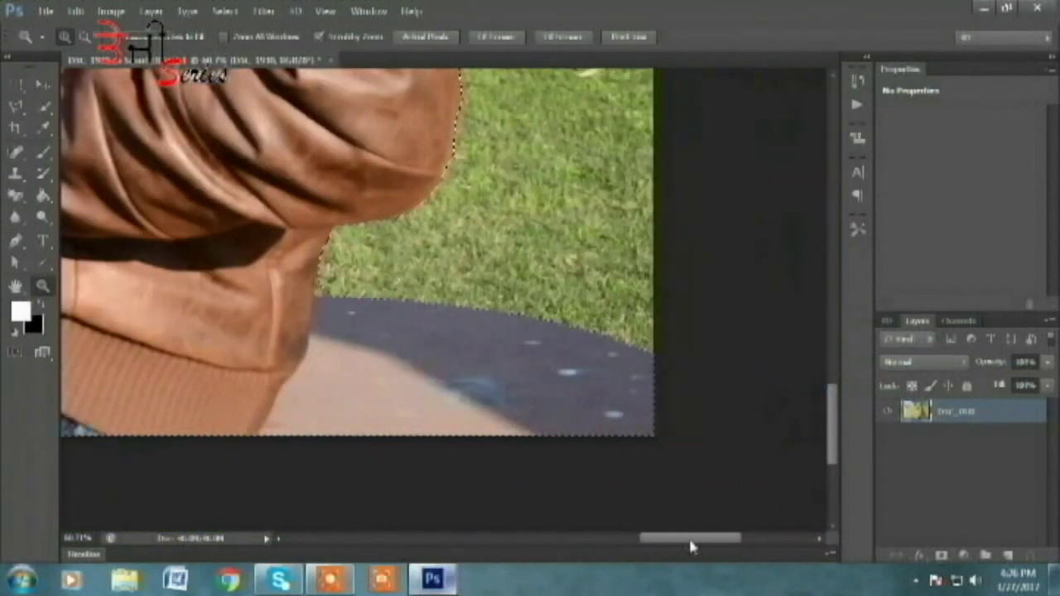
pyautogui.click(444, 350)
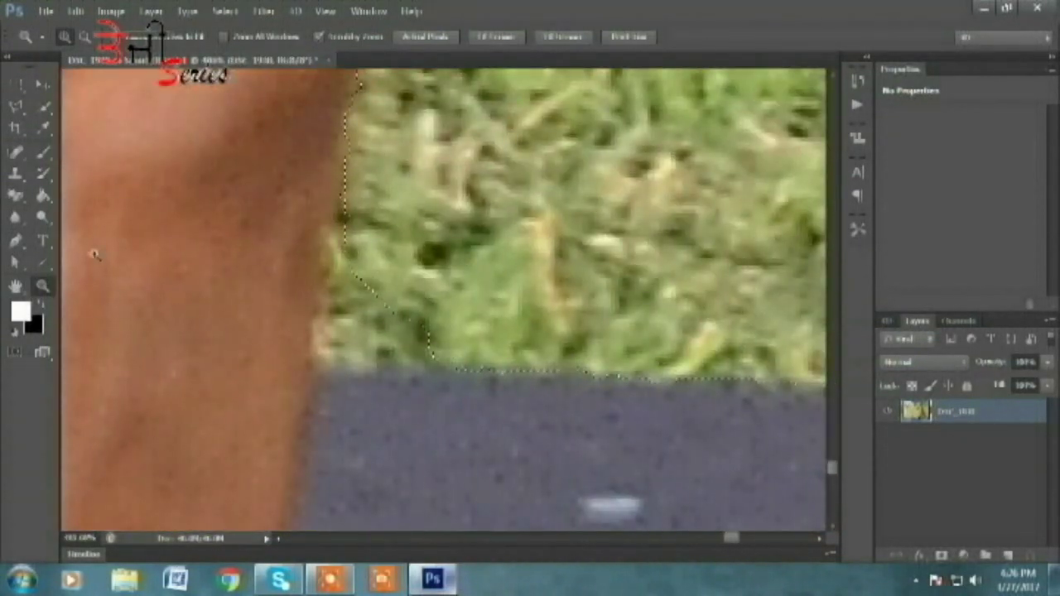
pyautogui.click(44, 106)
pyautogui.moveTo(356, 348); pyautogui.dragTo(261, 335)
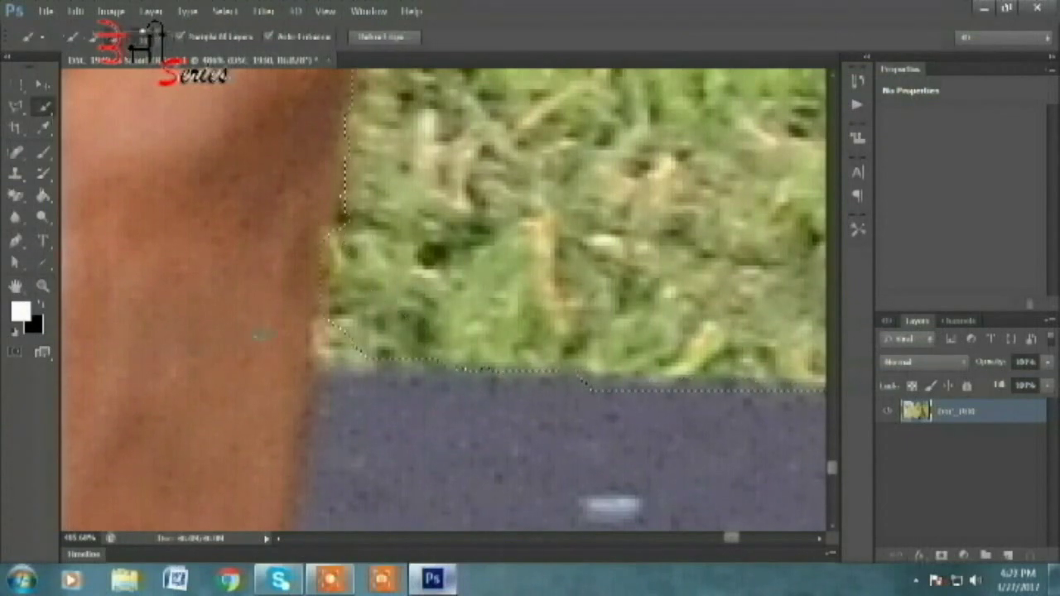
pyautogui.click(43, 285)
pyautogui.moveTo(381, 261)
pyautogui.mouseDown()
pyautogui.moveTo(304, 261)
pyautogui.moveTo(336, 218)
pyautogui.mouseUp()
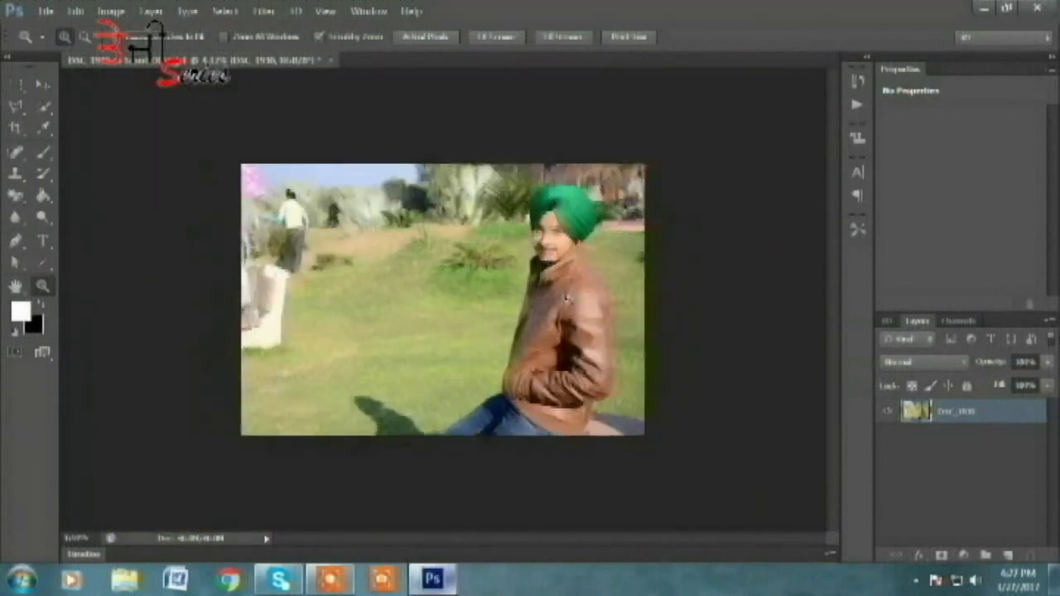
# Step: Create a layer copy masked to the boy plus a second plain copy, hiding the masked one
pyautogui.moveTo(1005, 439); pyautogui.dragTo(1007, 555)
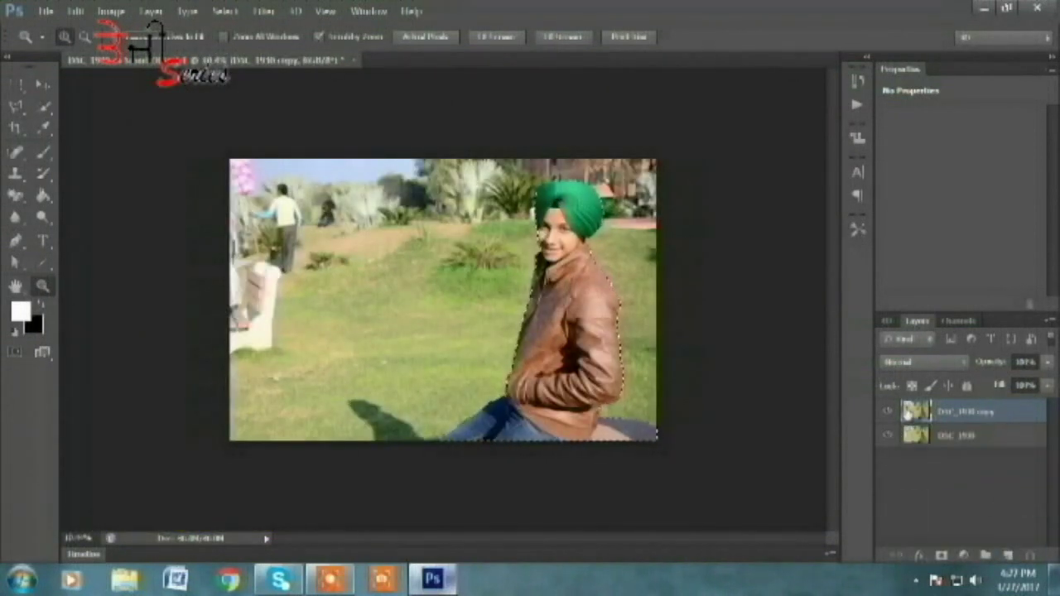
pyautogui.click(943, 553)
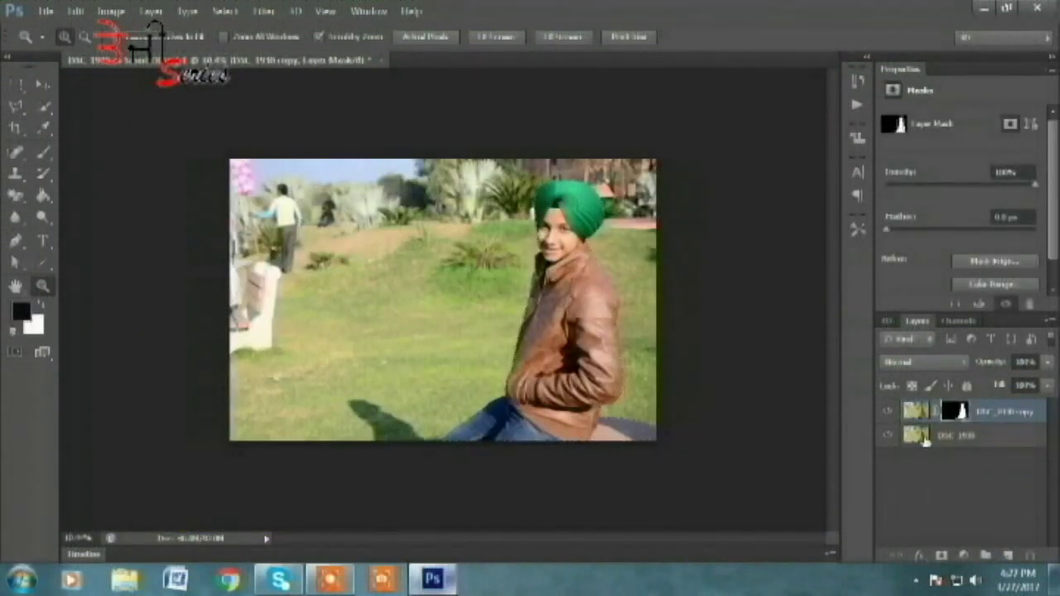
pyautogui.moveTo(996, 445); pyautogui.dragTo(1008, 555)
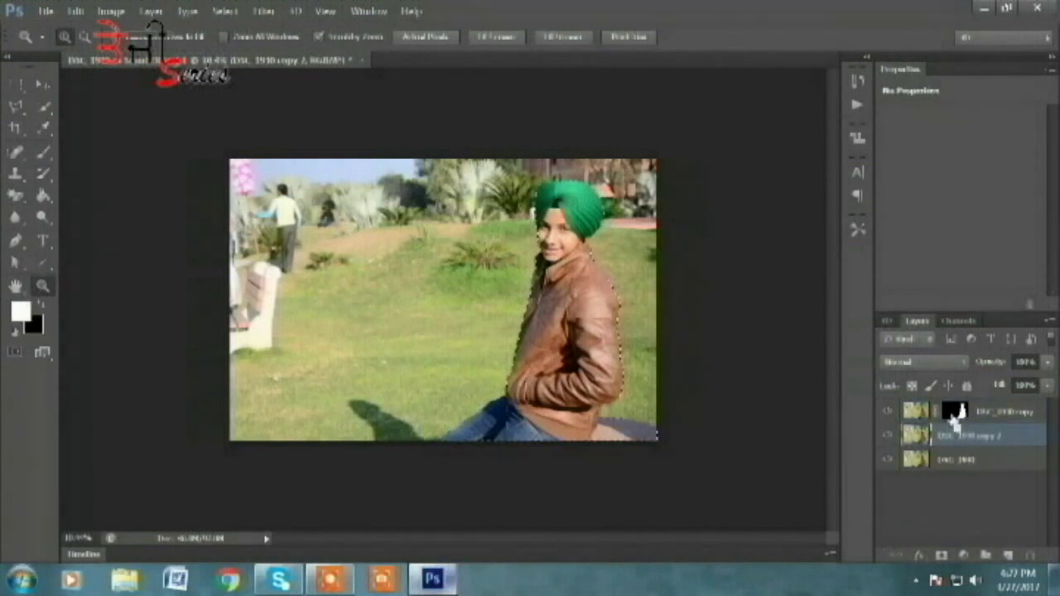
pyautogui.click(888, 411)
# Step: Content-Aware fill the boy's area on DSC_1930 copy 2 with Normal blending mode
pyautogui.press('w')
pyautogui.rightClick(569, 210)
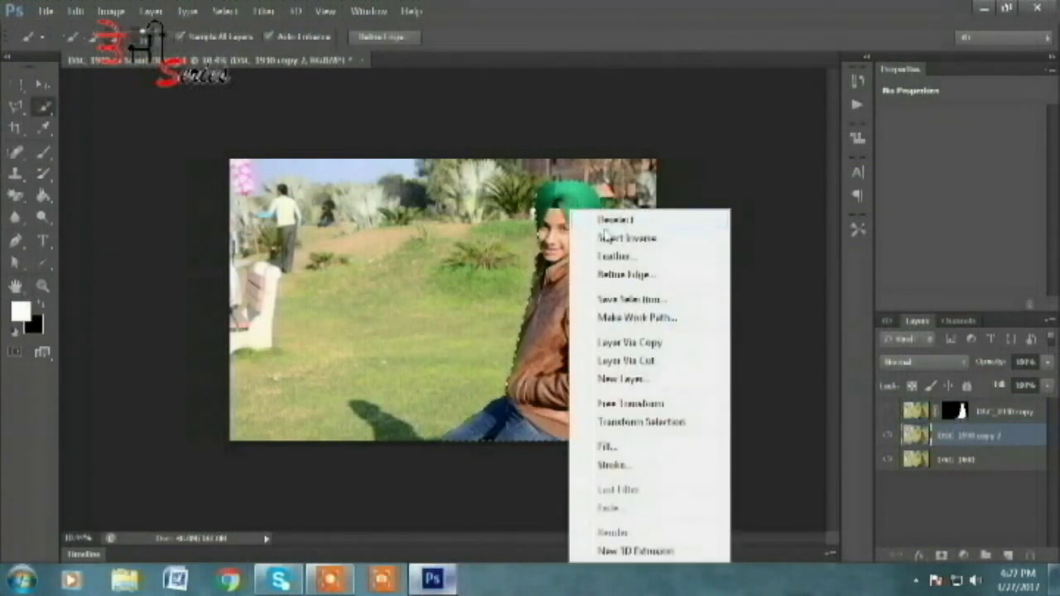
pyautogui.click(609, 447)
pyautogui.click(565, 170)
pyautogui.click(493, 240)
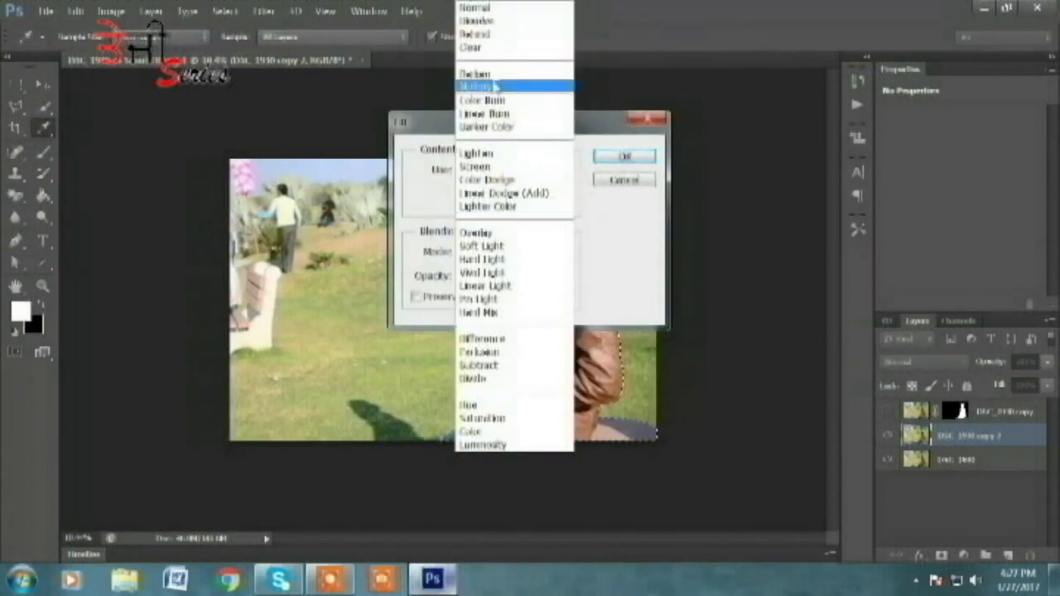
pyautogui.click(476, 7)
pyautogui.click(619, 157)
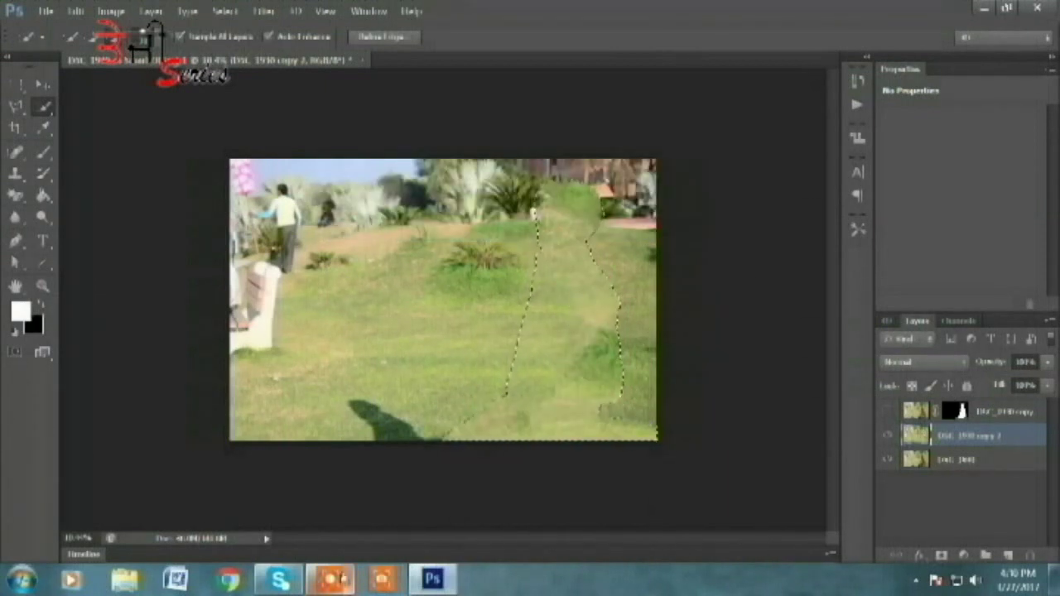
# Step: Deselect, then toggle the boy layer's visibility to compare with the empty park scene
pyautogui.hotkey('ctrl', 'd')
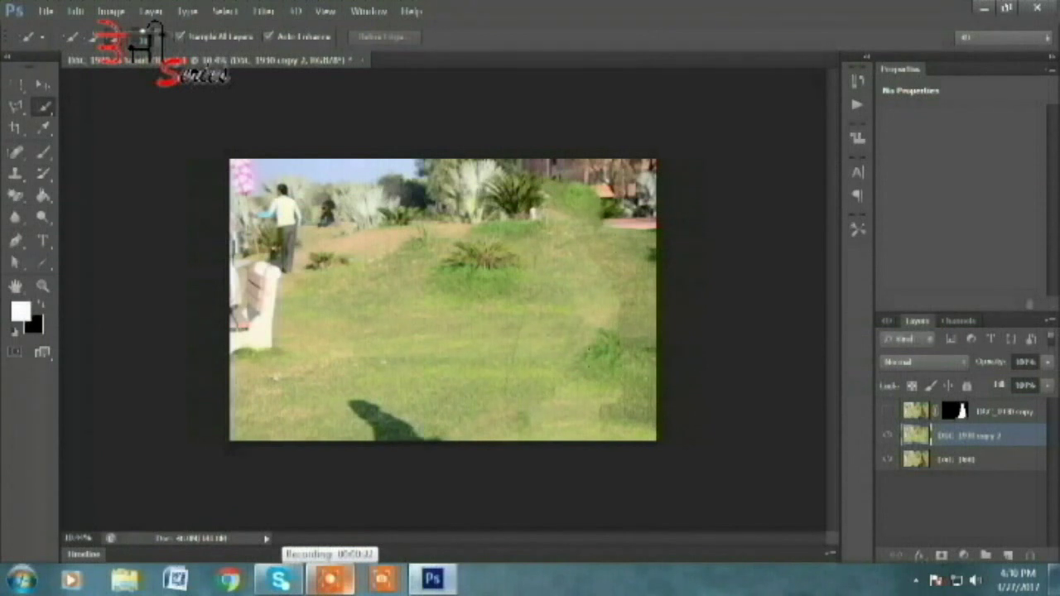
pyautogui.click(888, 412)
pyautogui.click(887, 412)
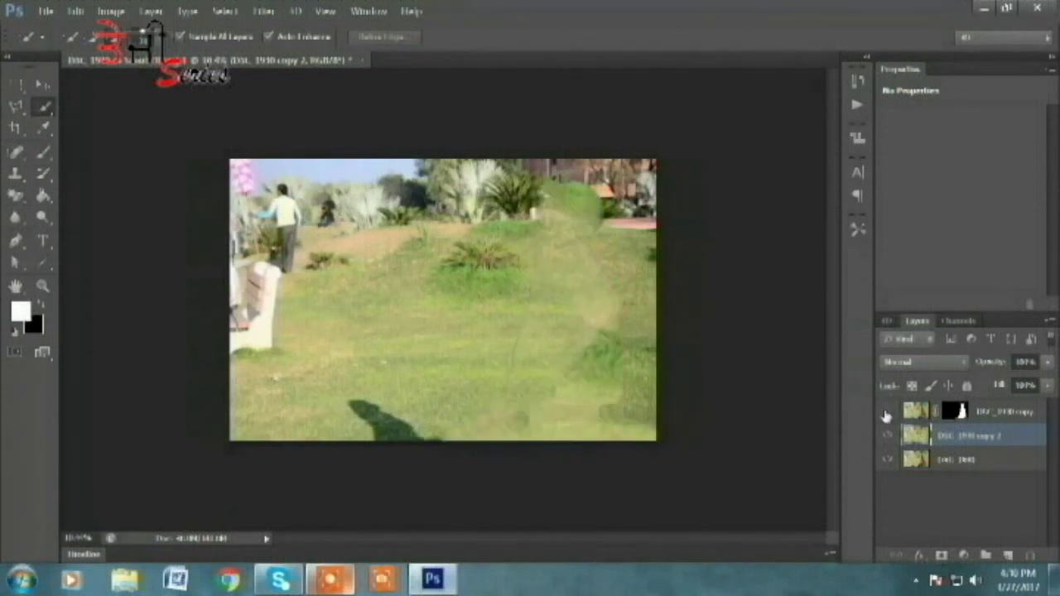
# Step: Cancel the first Tilt-Shift attempt and make the boy's cut-out layer visible again
pyautogui.click(265, 14)
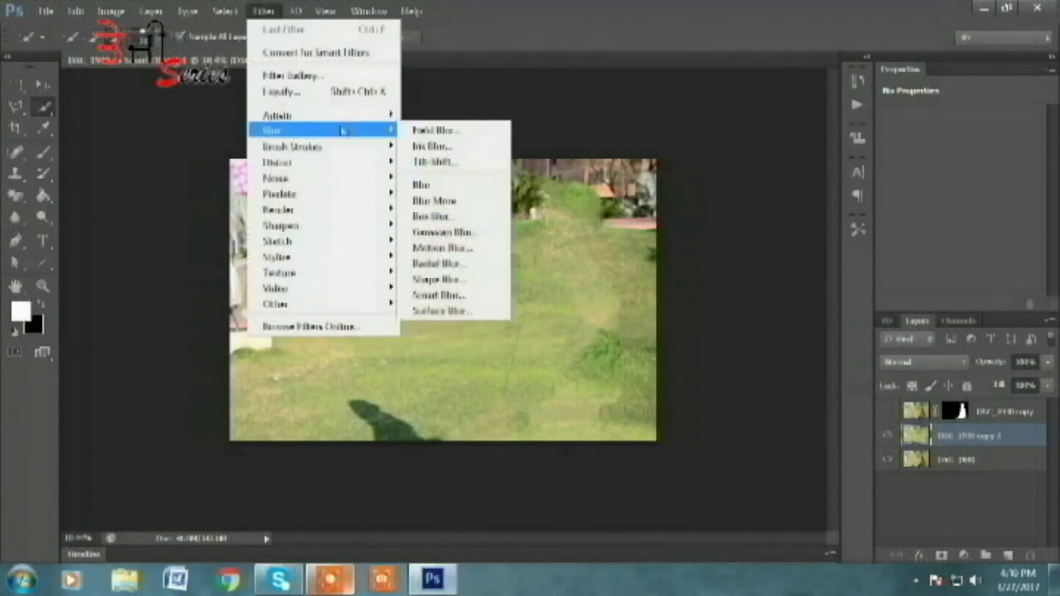
pyautogui.click(469, 167)
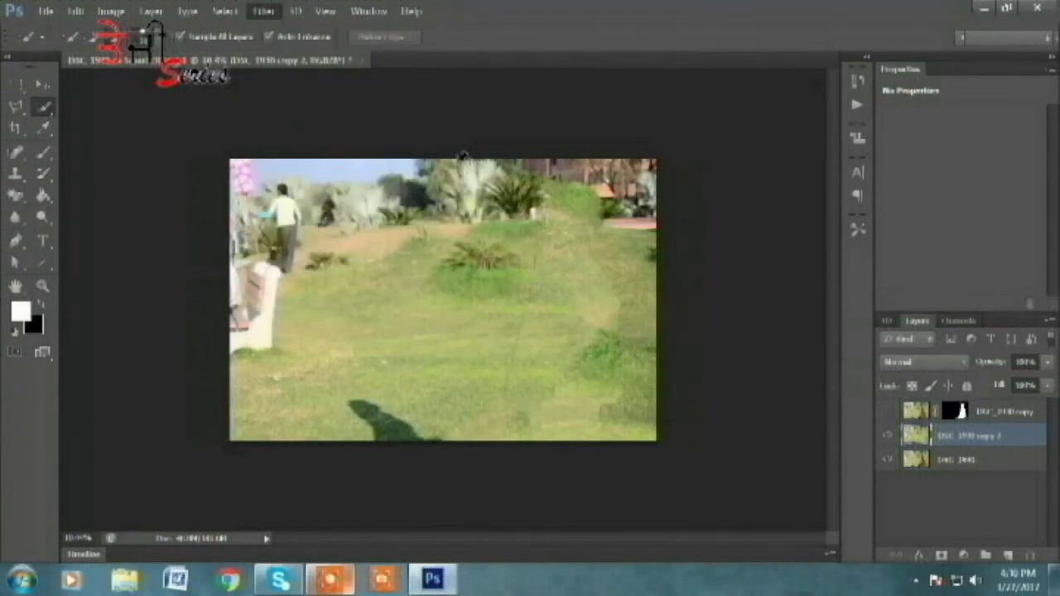
pyautogui.click(802, 40)
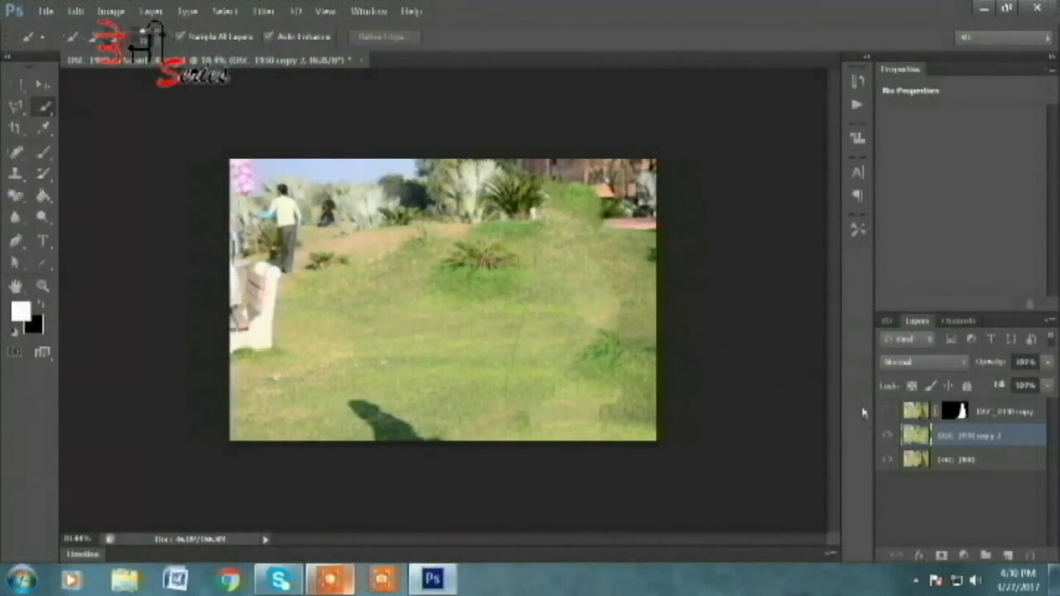
pyautogui.click(887, 413)
# Step: Reopen Filter > Blur > Tilt-Shift and increase the background blur
pyautogui.click(263, 11)
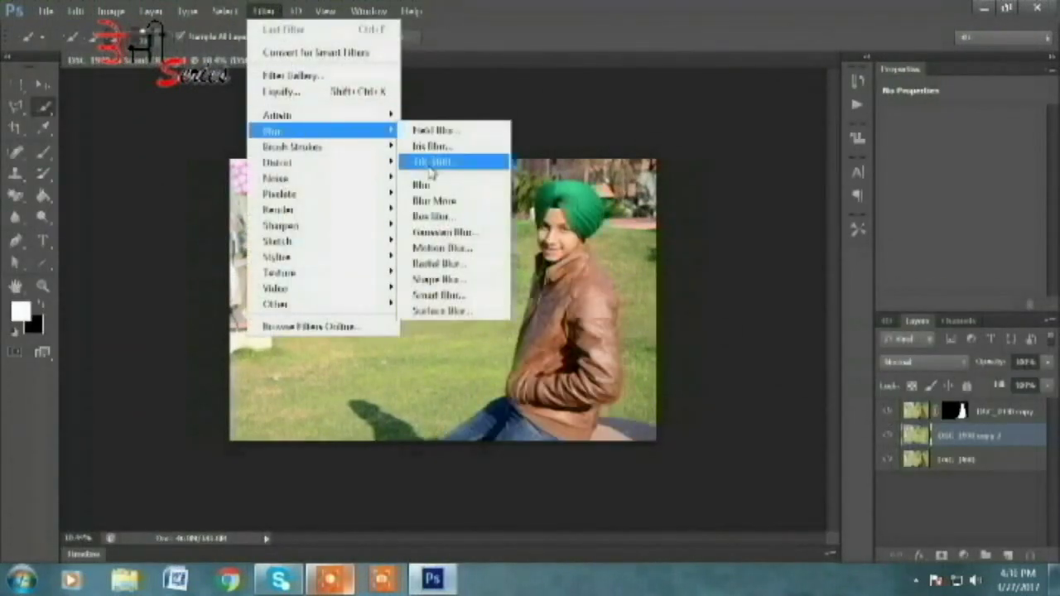
pyautogui.click(471, 163)
pyautogui.moveTo(441, 334)
pyautogui.mouseDown()
pyautogui.moveTo(433, 321)
pyautogui.moveTo(428, 545)
pyautogui.moveTo(427, 516)
pyautogui.mouseUp()
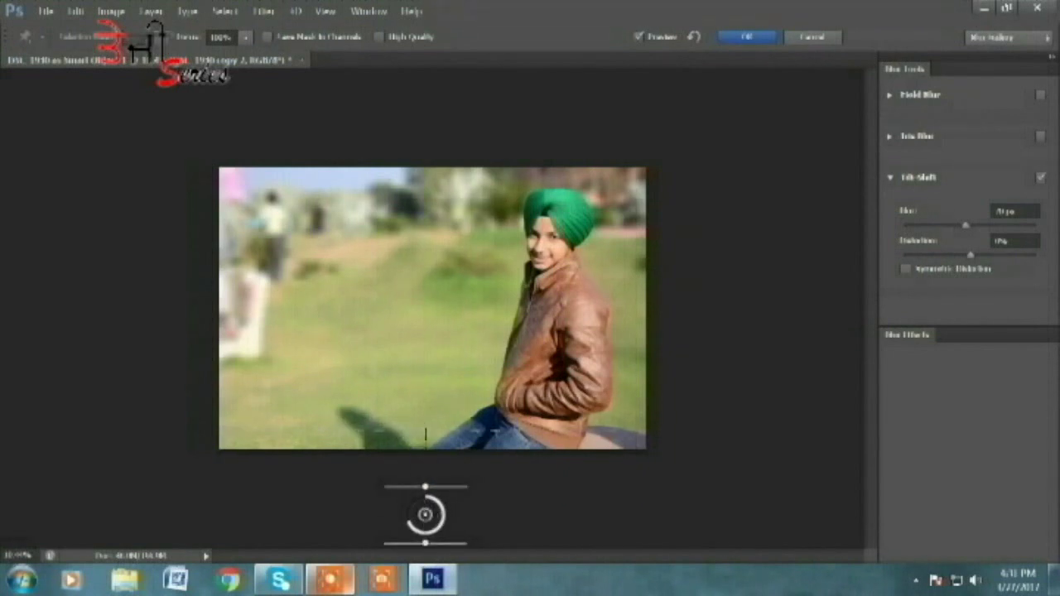
# Step: Fine-tune the tilt-shift transition and blur amount, apply it, and select the boy's top layer
pyautogui.moveTo(424, 483); pyautogui.dragTo(419, 530)
pyautogui.moveTo(423, 539)
pyautogui.mouseDown()
pyautogui.moveTo(442, 531)
pyautogui.moveTo(421, 509)
pyautogui.moveTo(415, 533)
pyautogui.mouseUp()
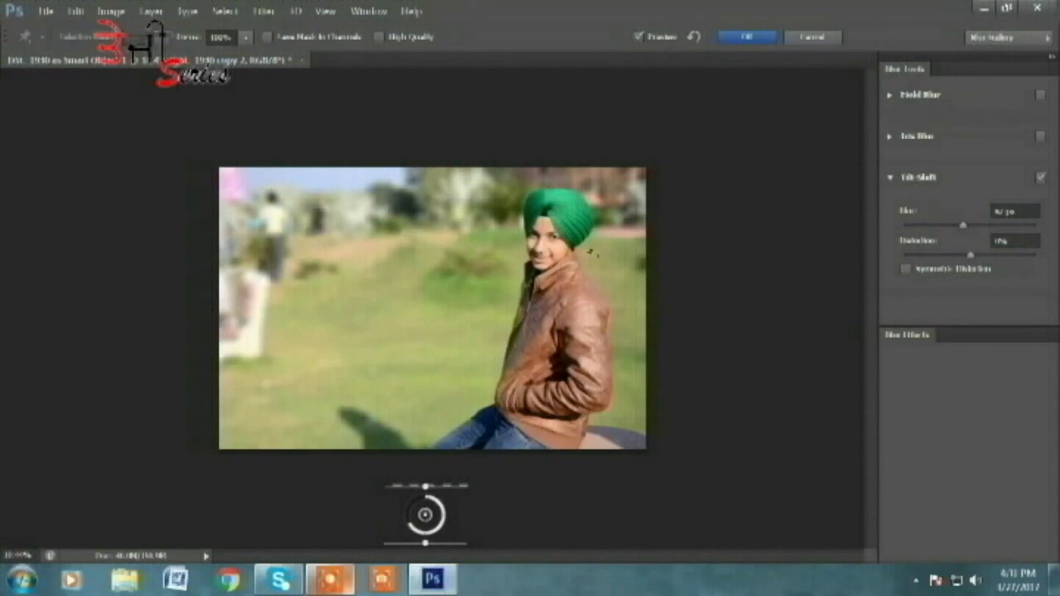
pyautogui.click(743, 38)
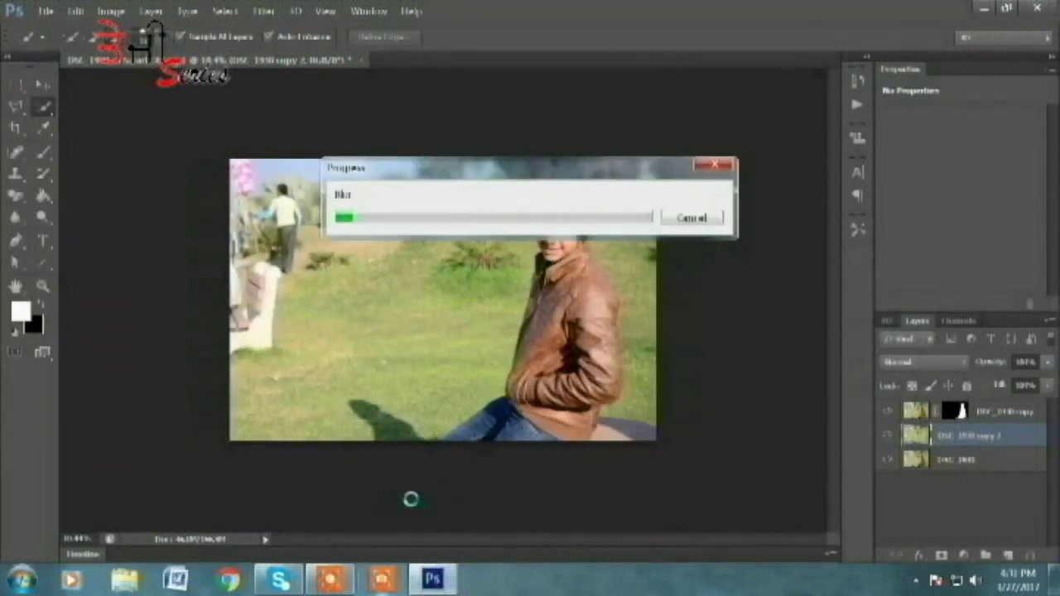
pyautogui.click(330, 580)
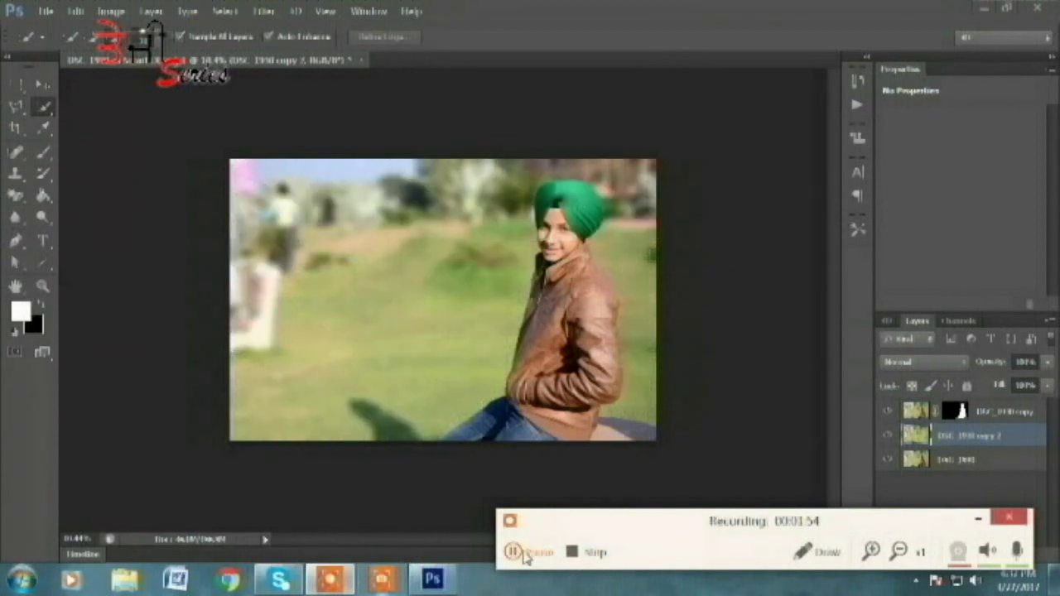
pyautogui.click(979, 520)
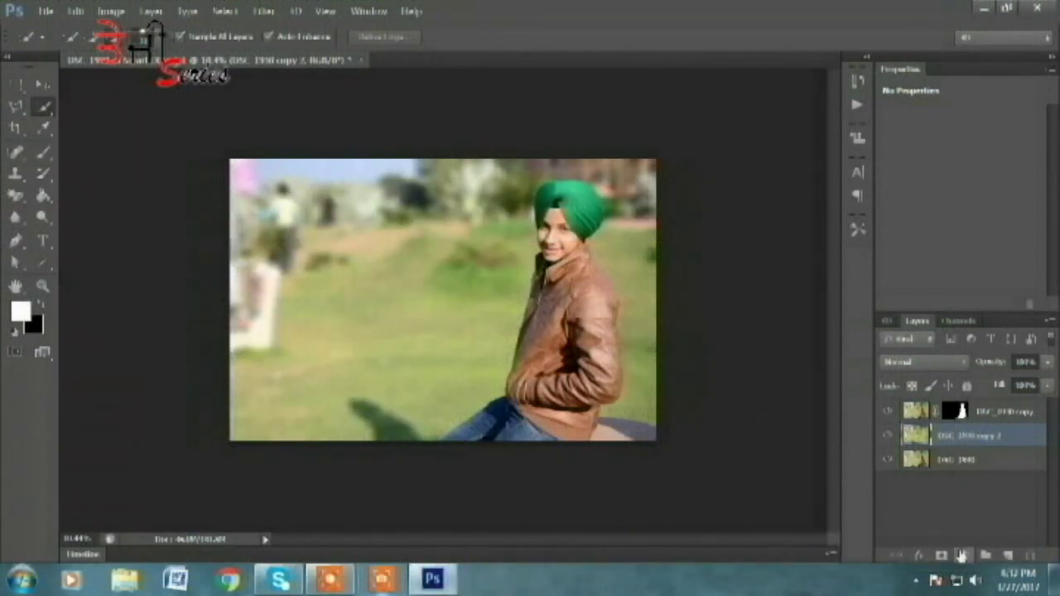
pyautogui.click(919, 412)
# Step: Zoom in on the face and set the Blur tool's strength to 100%
pyautogui.press('z')
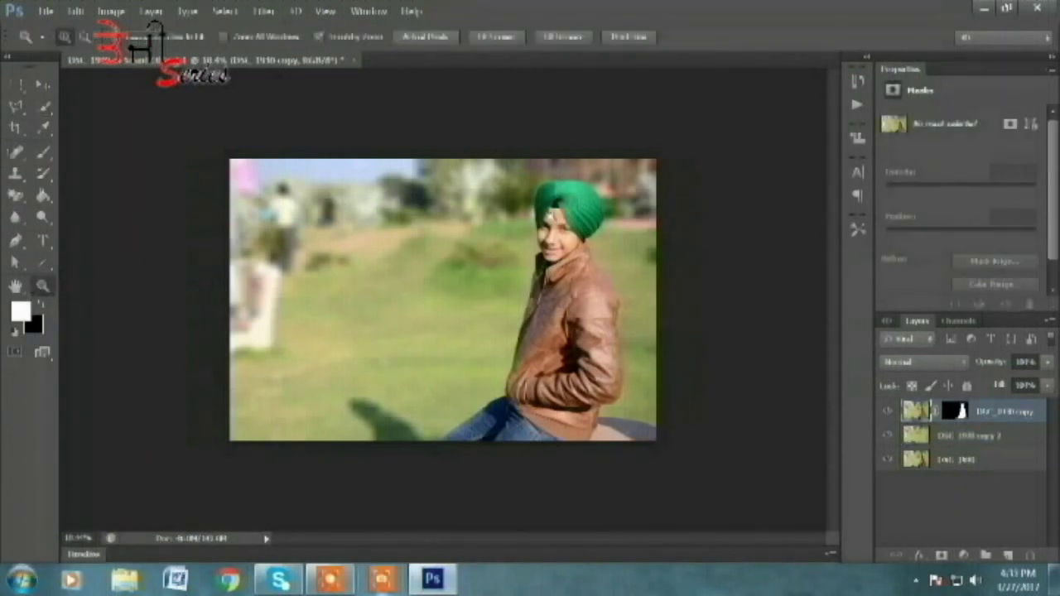
pyautogui.moveTo(549, 218); pyautogui.dragTo(563, 337)
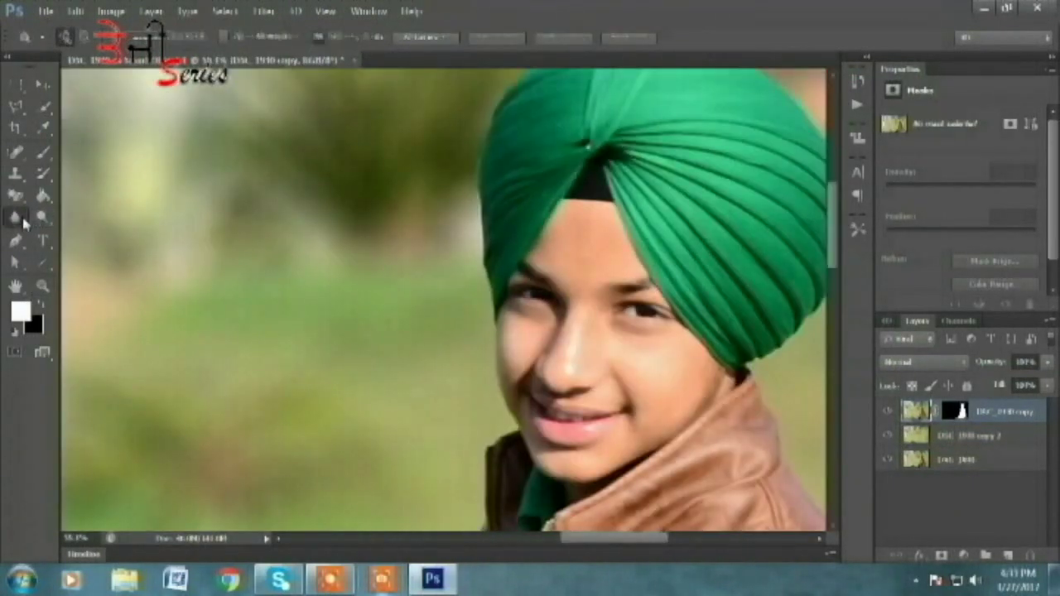
pyautogui.moveTo(15, 217); pyautogui.dragTo(92, 217)
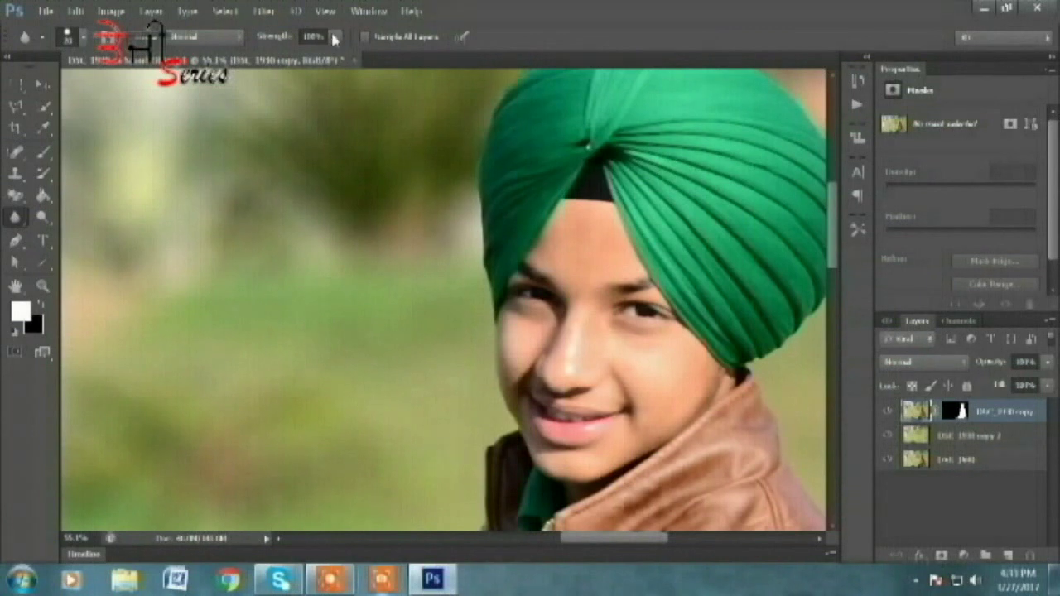
pyautogui.click(333, 39)
pyautogui.moveTo(330, 51); pyautogui.dragTo(271, 66)
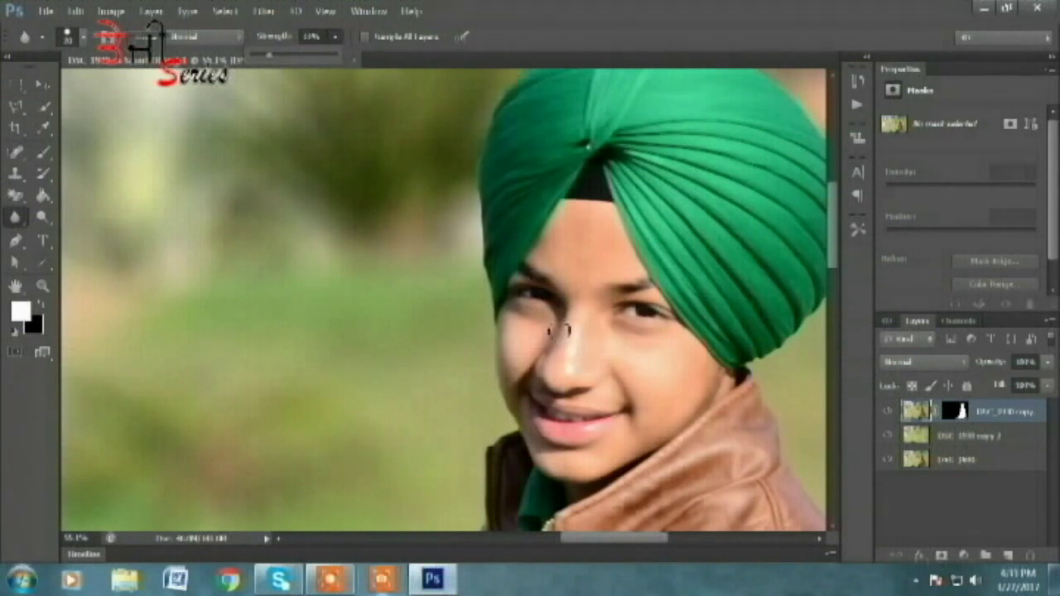
pyautogui.click(558, 331)
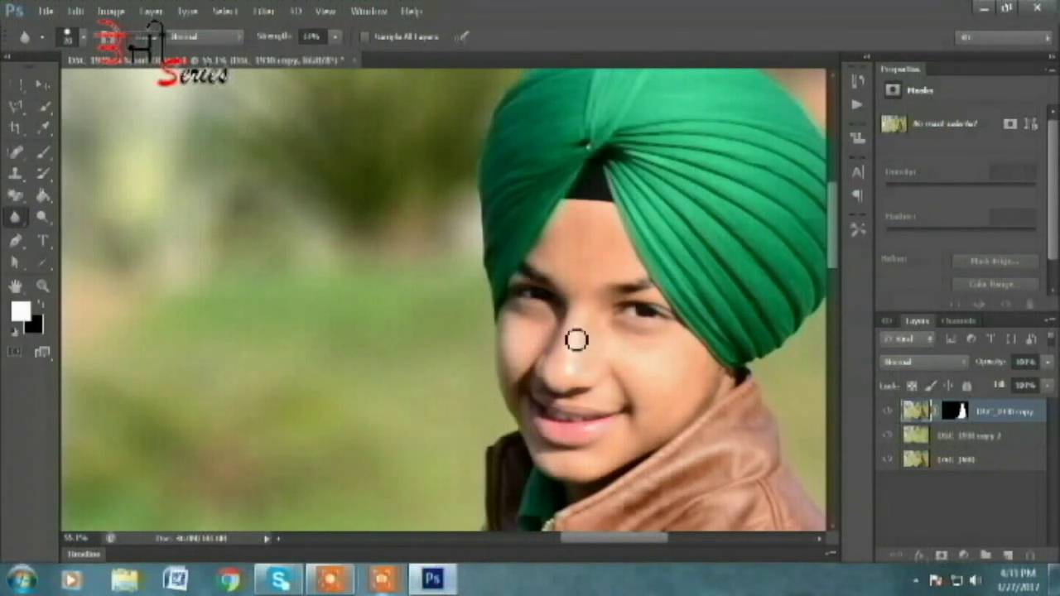
pyautogui.moveTo(334, 40); pyautogui.dragTo(411, 64)
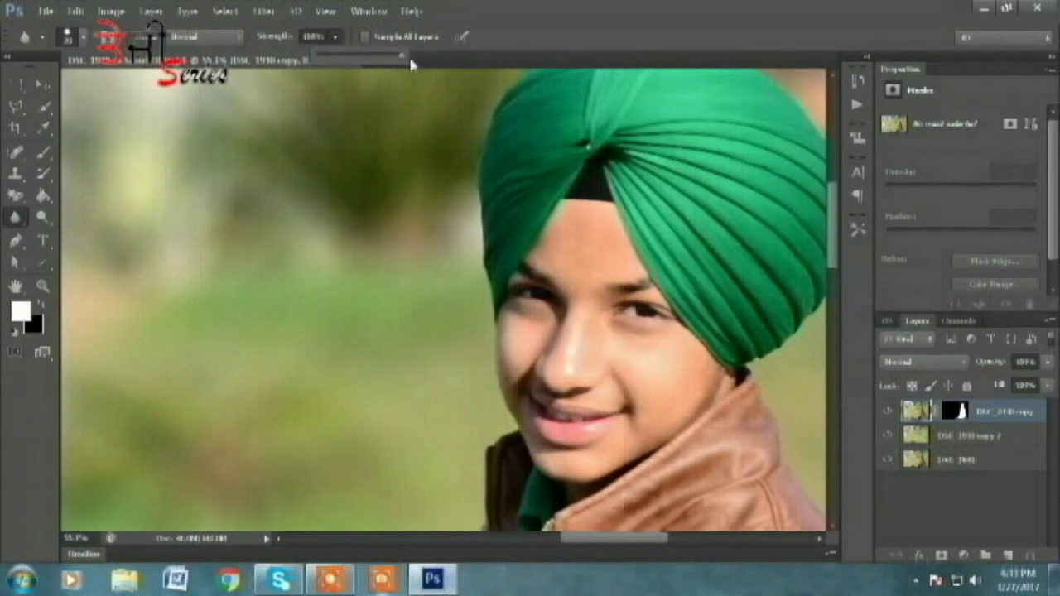
# Step: Brush the Blur tool over the boy's face and fit the whole photo on screen
pyautogui.moveTo(537, 311); pyautogui.dragTo(661, 395)
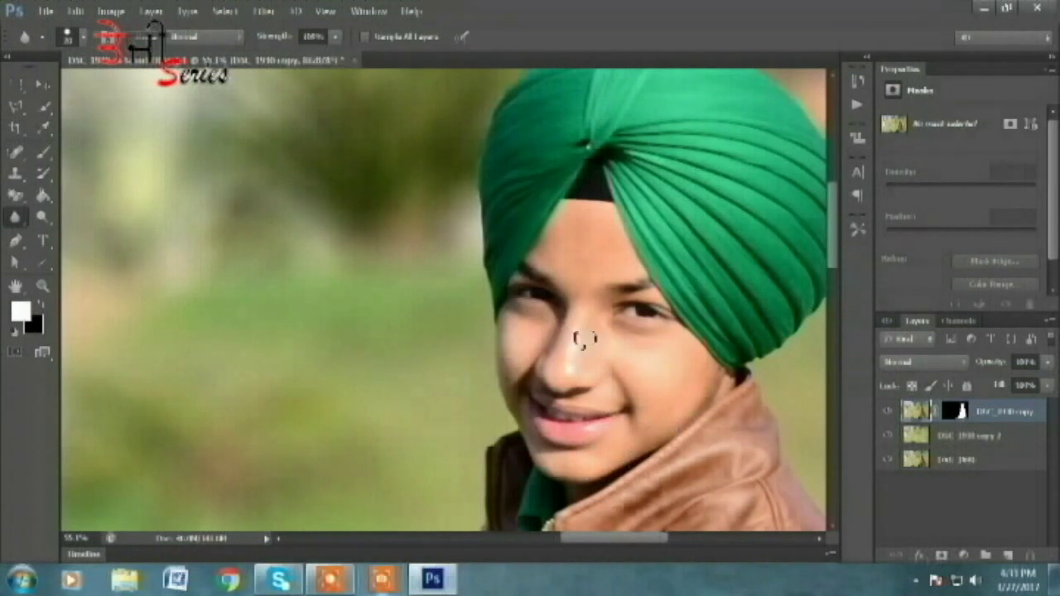
pyautogui.press('z')
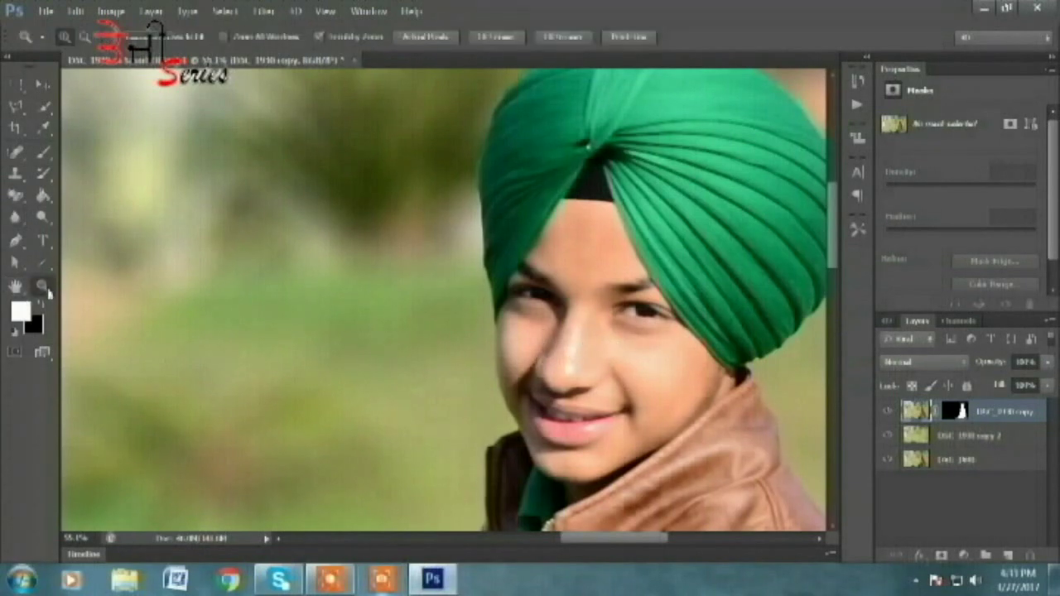
pyautogui.moveTo(675, 408); pyautogui.dragTo(249, 254)
pyautogui.click(497, 37)
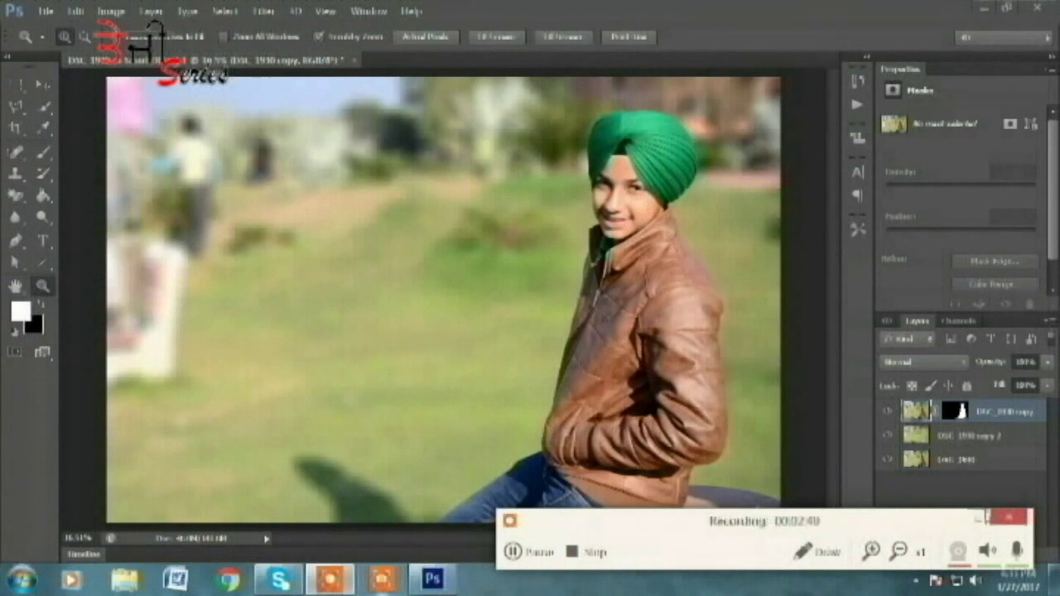
pyautogui.click(965, 556)
# Step: Add a Curves adjustment layer and bend its Red channel curve
pyautogui.click(929, 298)
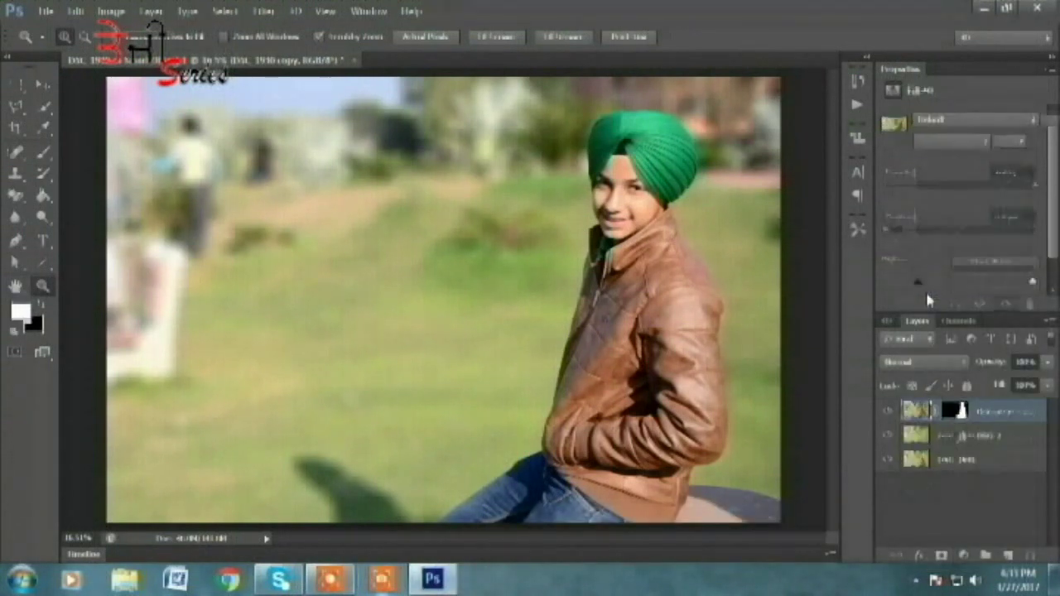
pyautogui.click(953, 141)
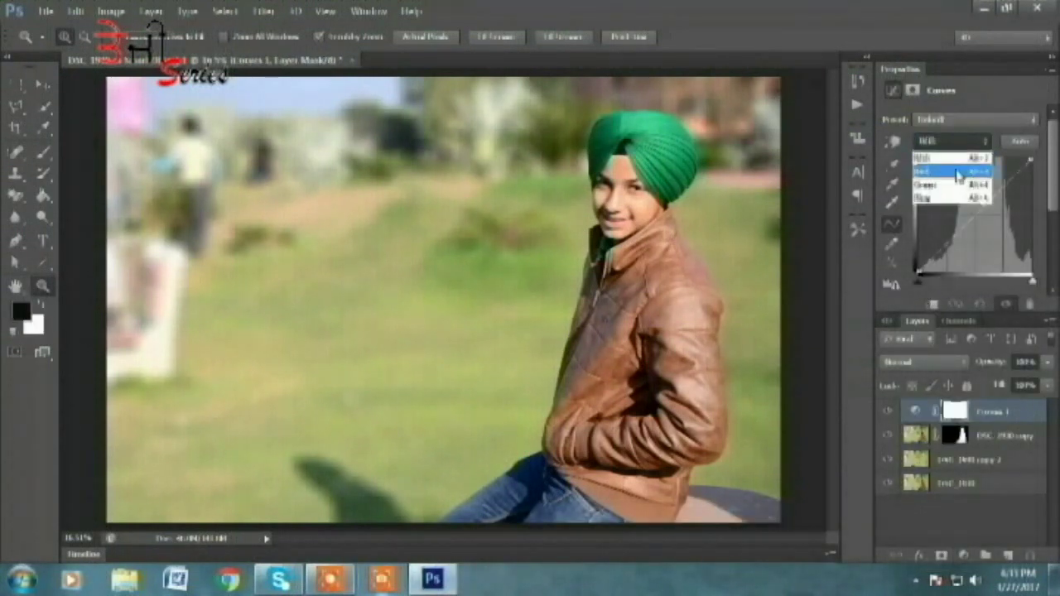
pyautogui.click(944, 170)
pyautogui.moveTo(982, 211); pyautogui.dragTo(993, 187)
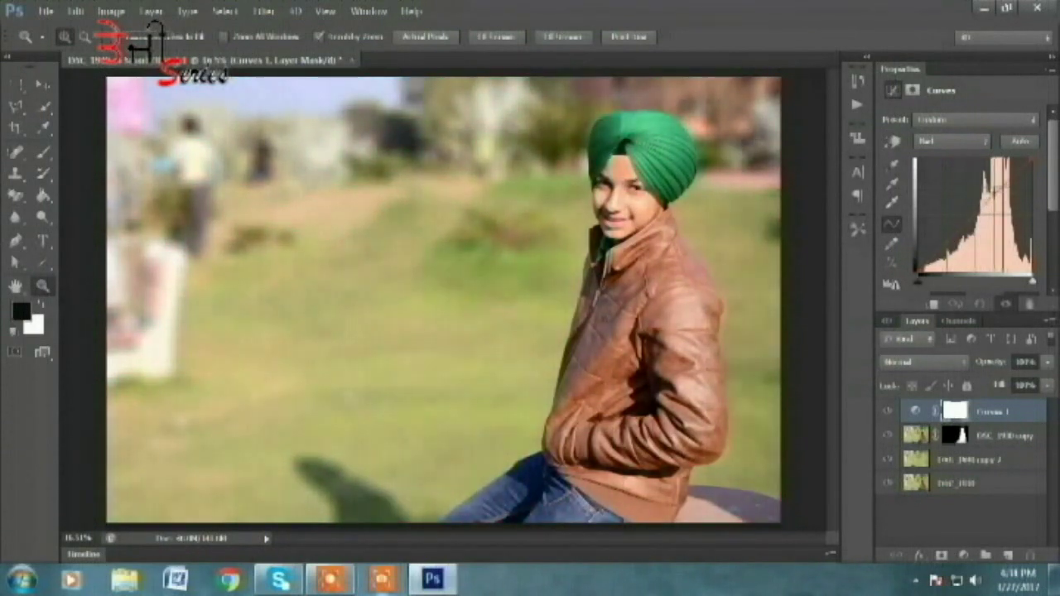
# Step: Adjust the Green and Blue channel curves, then select the blurred background copy layer
pyautogui.click(964, 142)
pyautogui.click(951, 176)
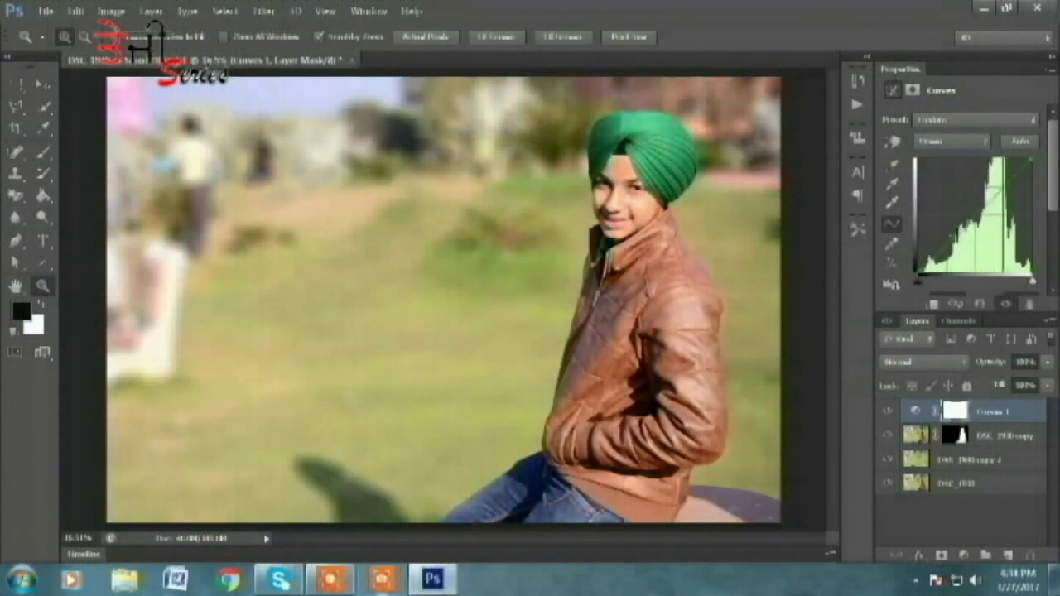
pyautogui.click(936, 141)
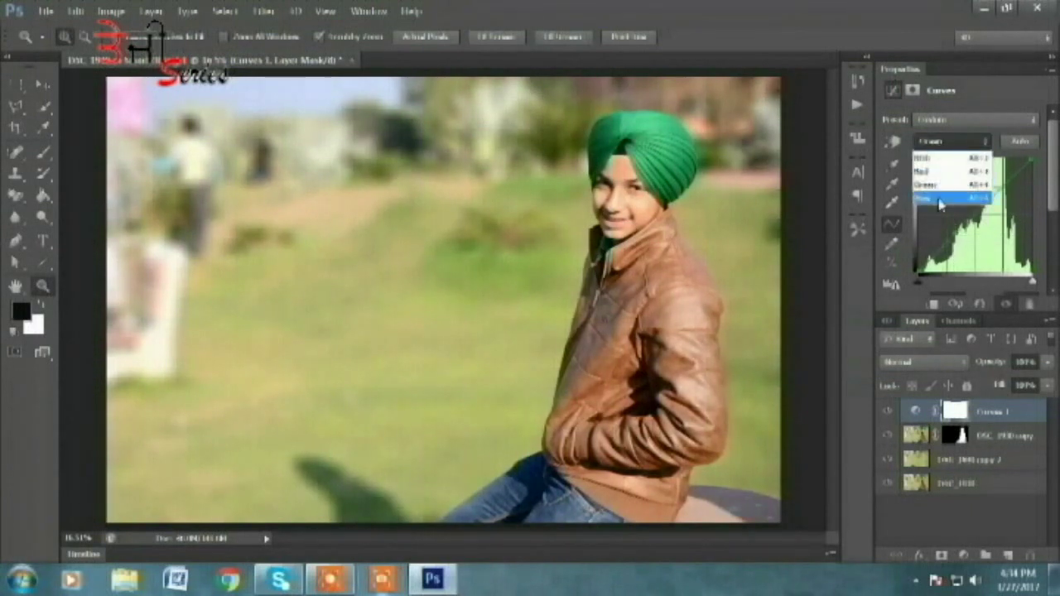
pyautogui.click(948, 197)
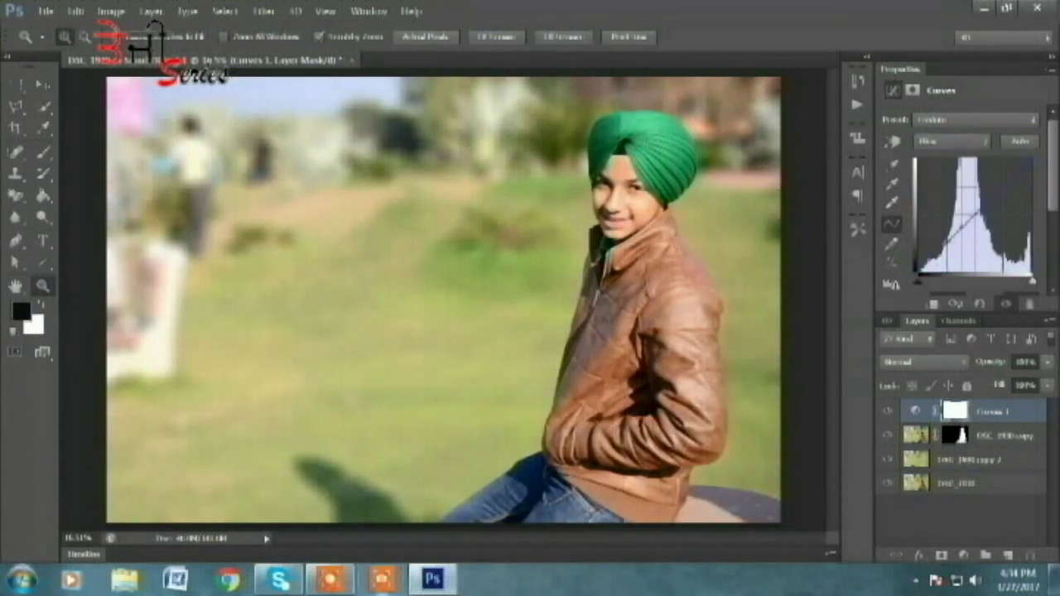
pyautogui.moveTo(968, 214); pyautogui.dragTo(962, 220)
pyautogui.click(954, 436)
pyautogui.click(926, 464)
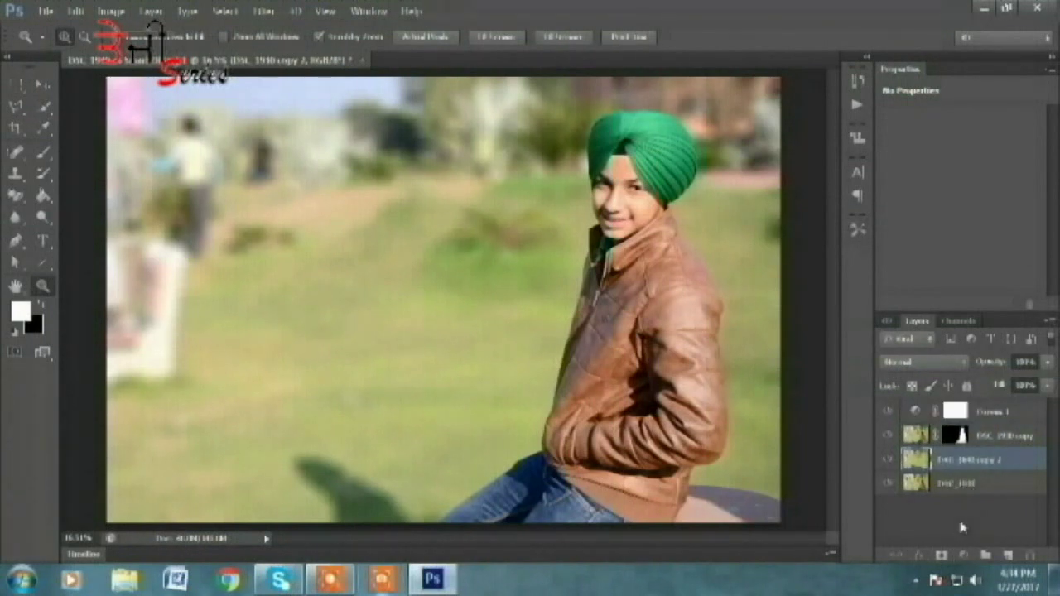
pyautogui.click(955, 557)
pyautogui.click(944, 211)
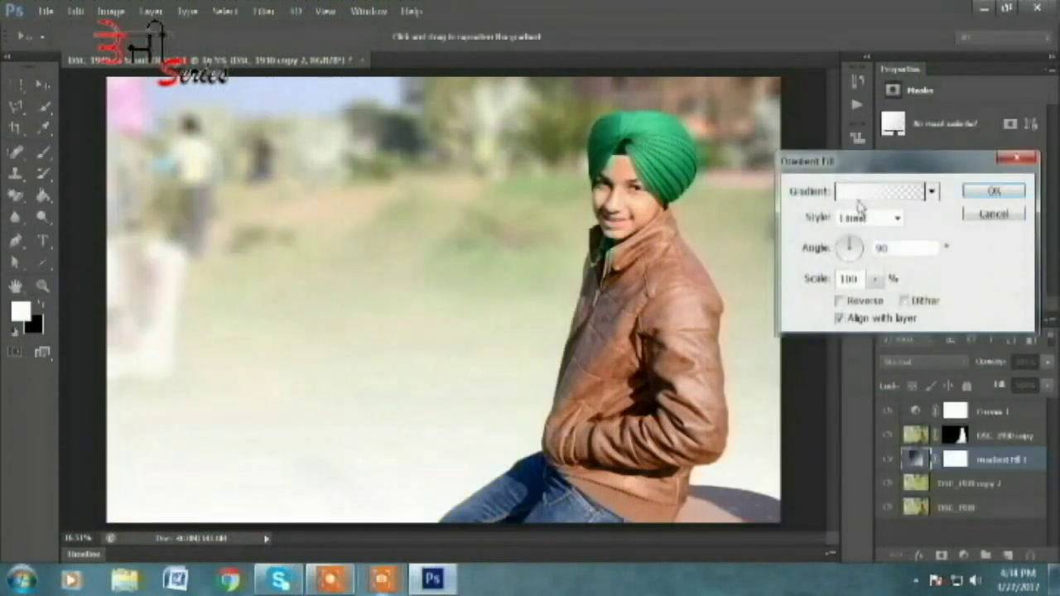
pyautogui.click(821, 192)
pyautogui.click(694, 237)
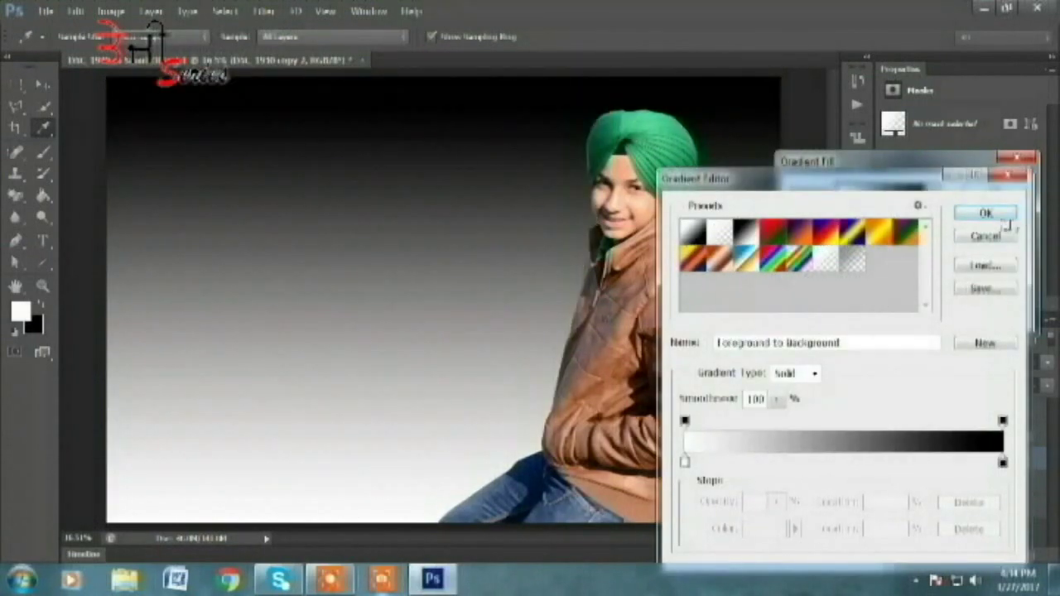
pyautogui.click(985, 213)
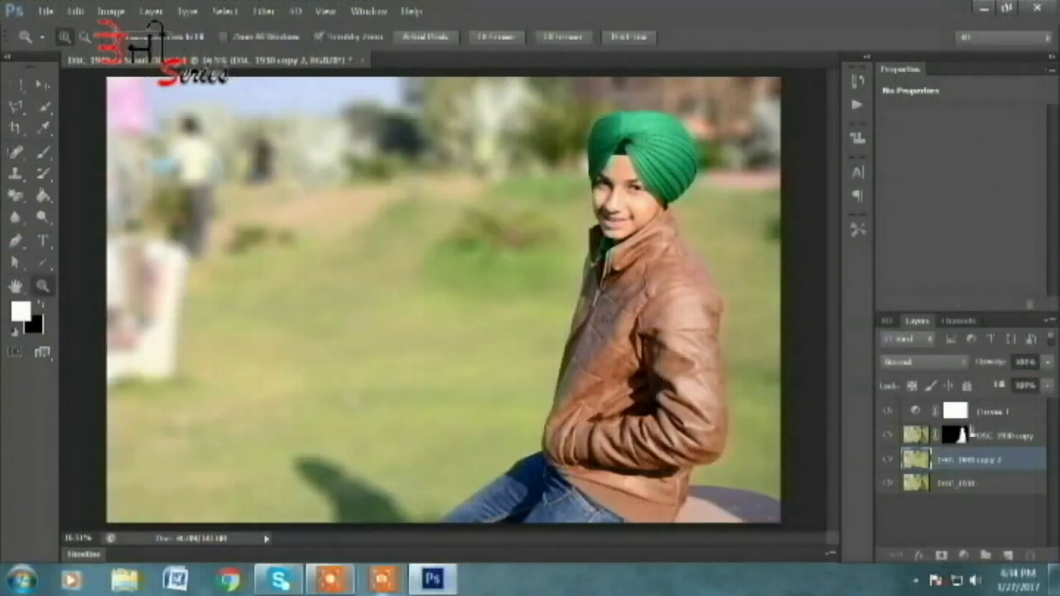
pyautogui.click(990, 411)
pyautogui.click(955, 557)
pyautogui.click(928, 209)
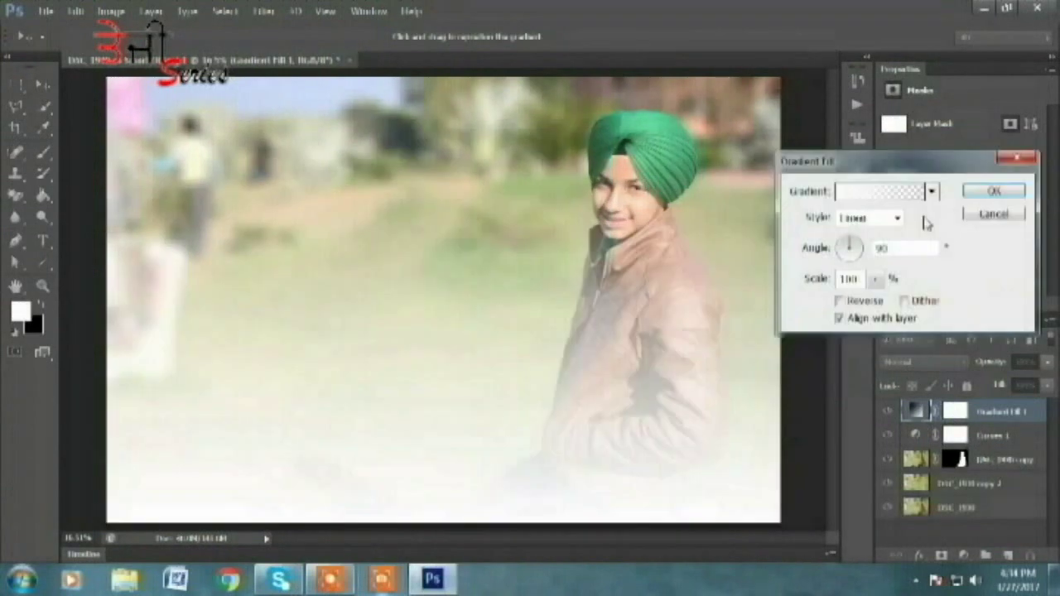
pyautogui.click(849, 194)
pyautogui.click(693, 237)
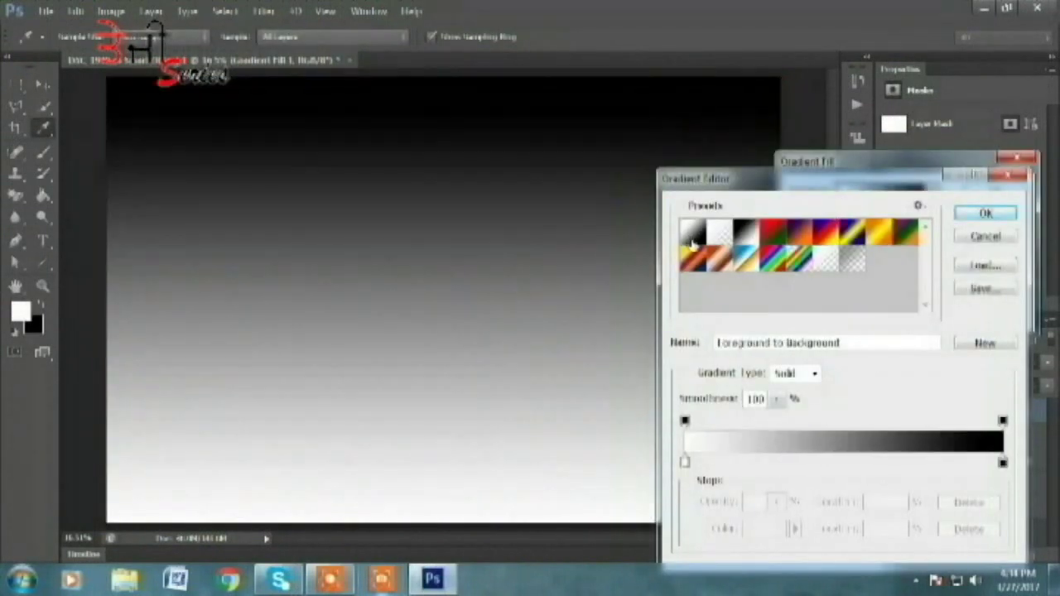
pyautogui.click(990, 215)
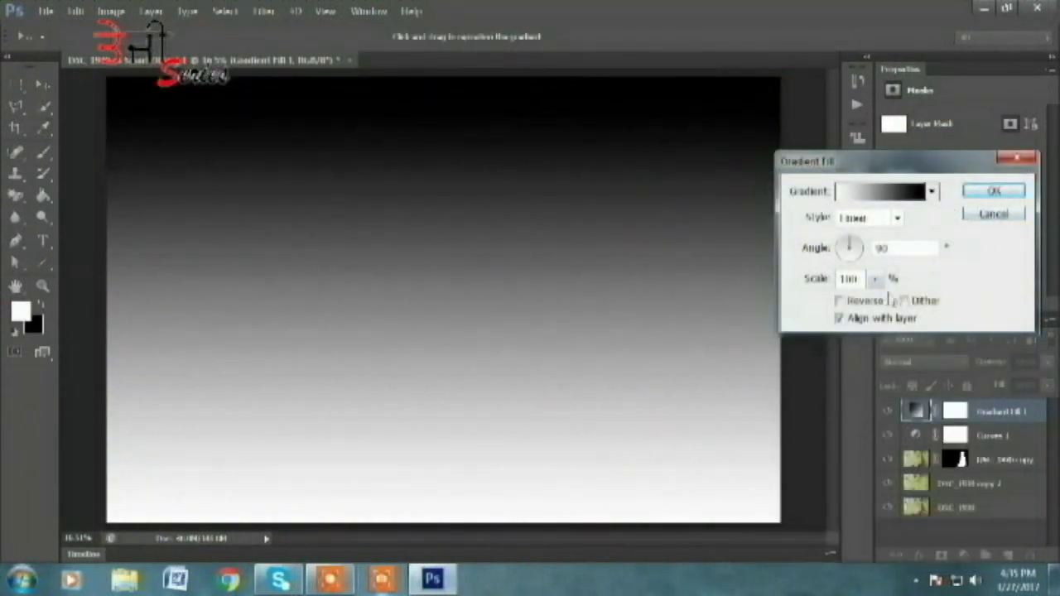
pyautogui.click(840, 301)
pyautogui.click(878, 217)
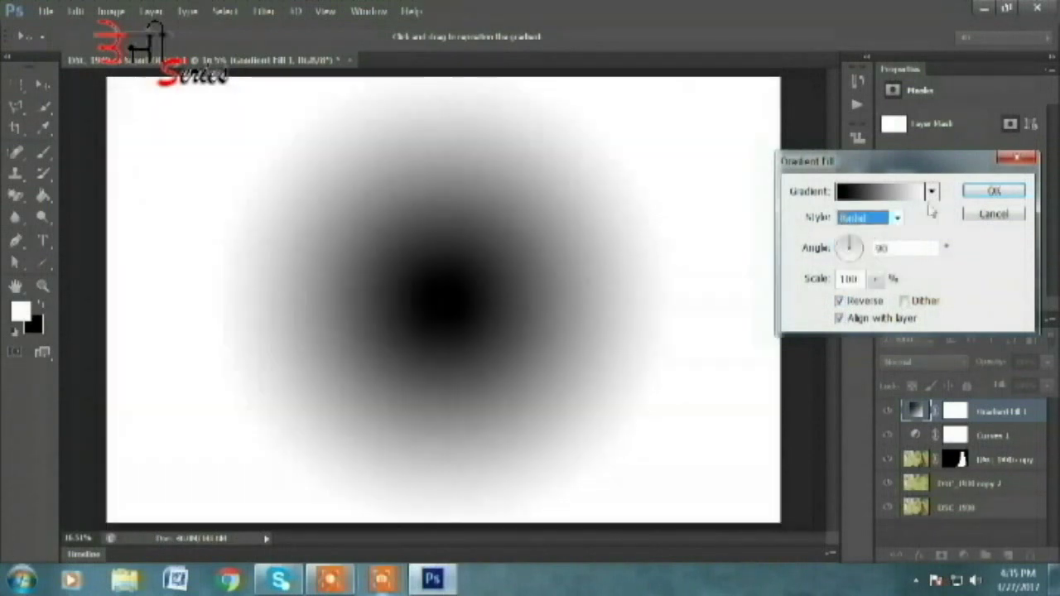
pyautogui.click(840, 301)
pyautogui.click(994, 192)
pyautogui.moveTo(1016, 414)
pyautogui.mouseDown()
pyautogui.moveTo(1004, 511)
pyautogui.moveTo(1002, 459)
pyautogui.mouseUp()
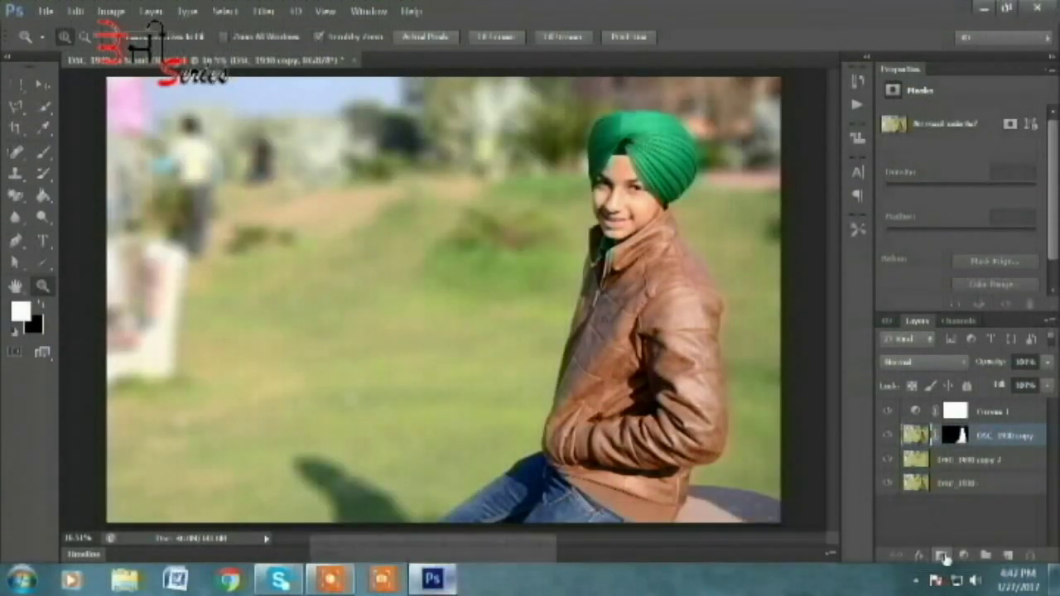
# Step: Add a Gradient fill layer using a black-to-transparent gradient with a black middle stop
pyautogui.click(961, 557)
pyautogui.click(929, 217)
pyautogui.click(862, 189)
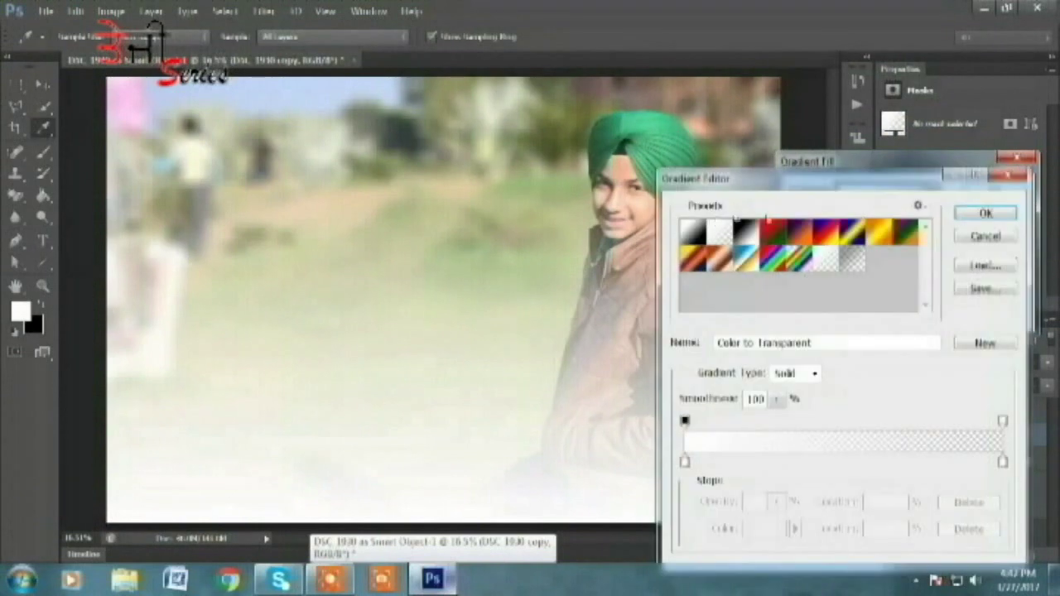
pyautogui.click(721, 235)
pyautogui.click(684, 462)
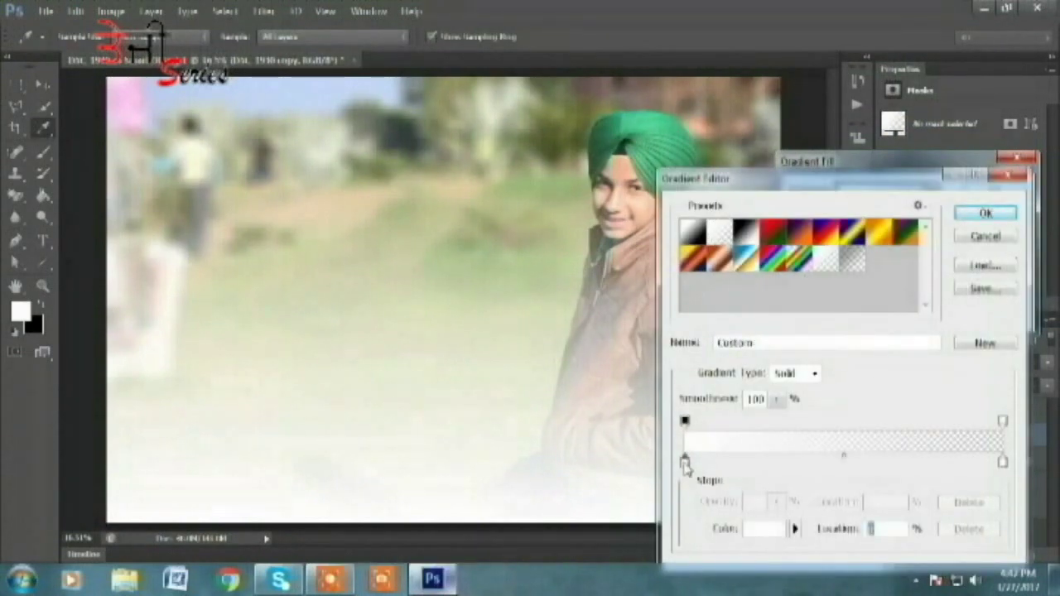
pyautogui.doubleClick(685, 462)
pyautogui.click(249, 444)
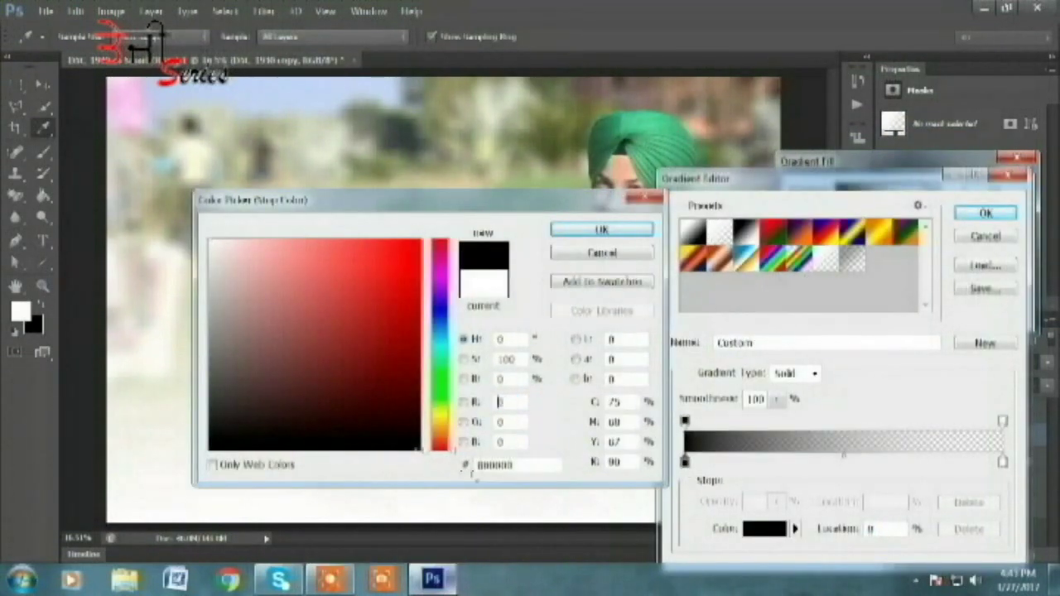
pyautogui.click(602, 230)
pyautogui.click(841, 462)
pyautogui.doubleClick(841, 461)
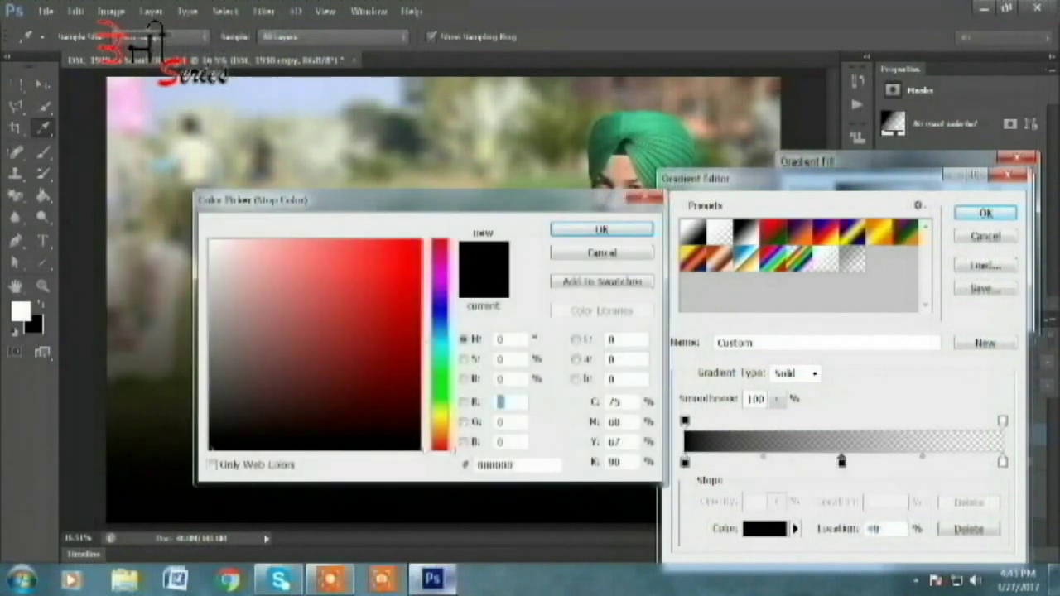
pyautogui.click(599, 229)
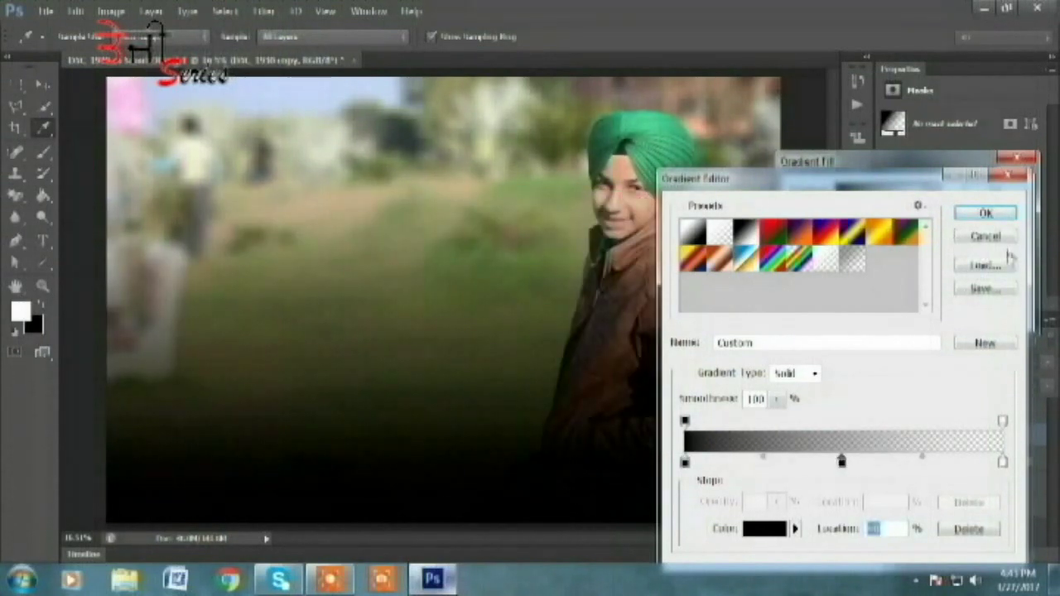
pyautogui.click(985, 215)
# Step: Make the gradient radial and reversed, enlarge its scale, and apply the fill
pyautogui.click(870, 217)
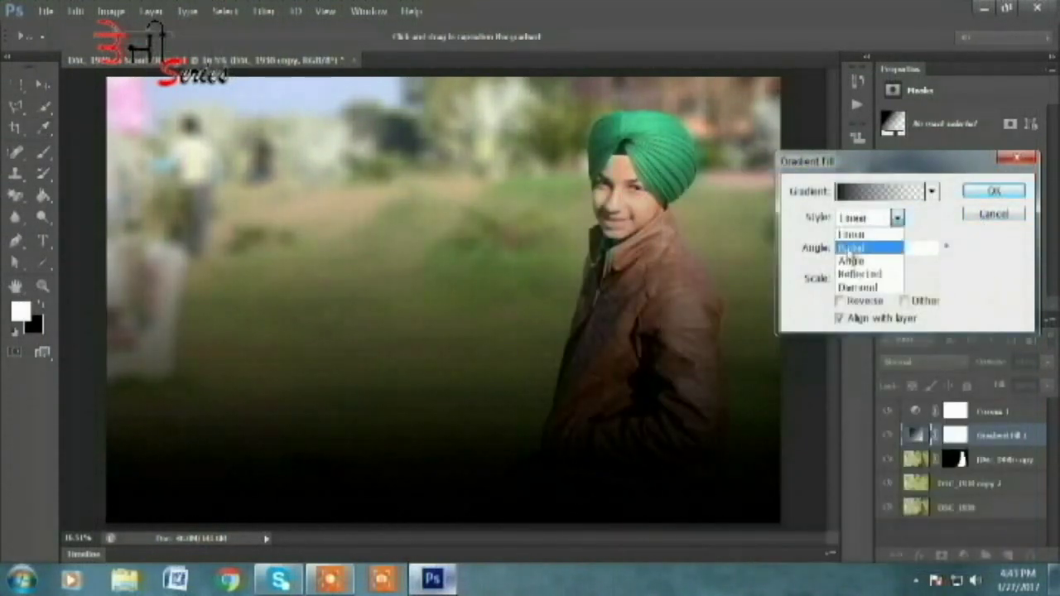
pyautogui.click(853, 241)
pyautogui.click(840, 301)
pyautogui.click(876, 279)
pyautogui.moveTo(883, 303); pyautogui.dragTo(871, 303)
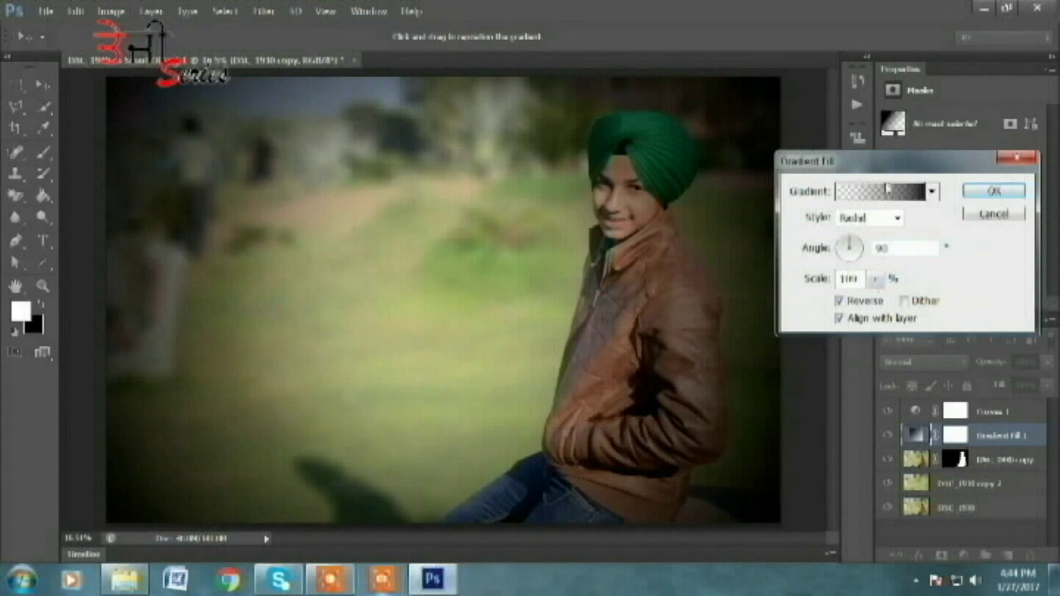
pyautogui.click(976, 199)
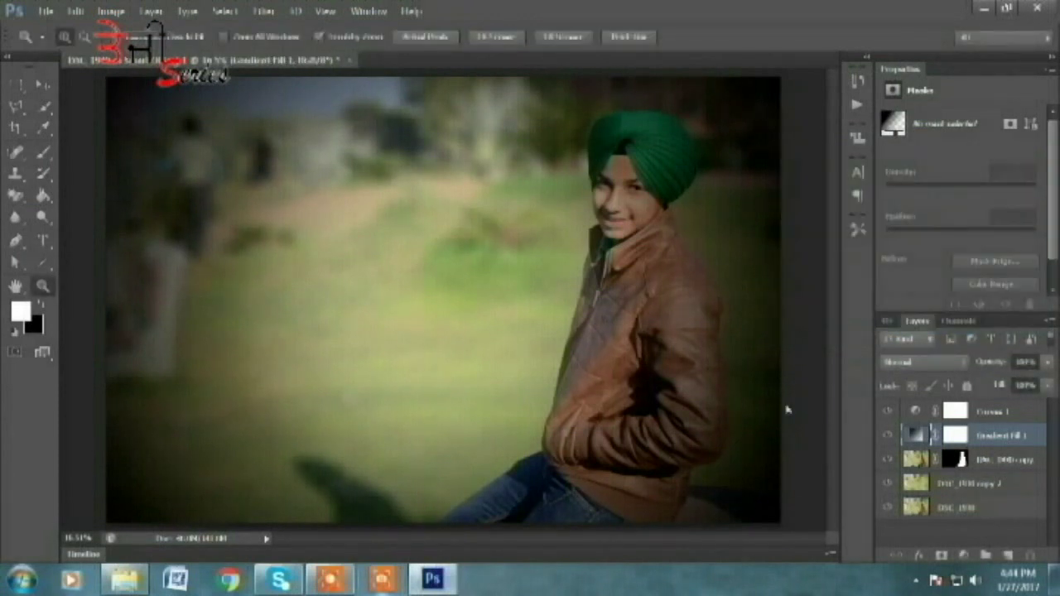
# Step: Paint black on the Gradient Fill 1 mask over the boy's right side with a 350 brush
pyautogui.click(957, 436)
pyautogui.press('b')
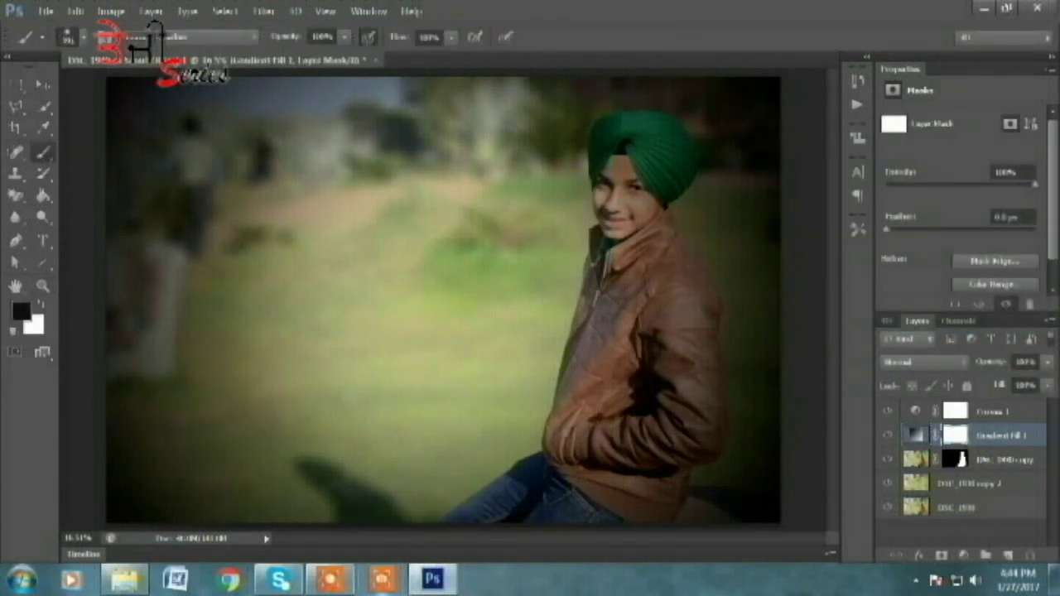
pyautogui.click(83, 37)
pyautogui.doubleClick(153, 69)
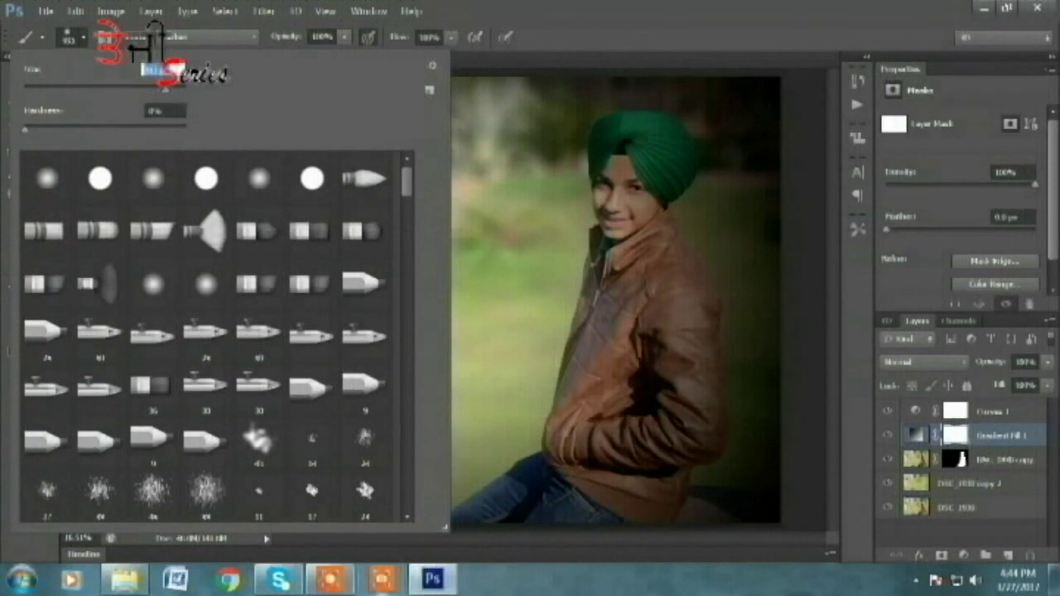
pyautogui.write('350')
pyautogui.press('Return')
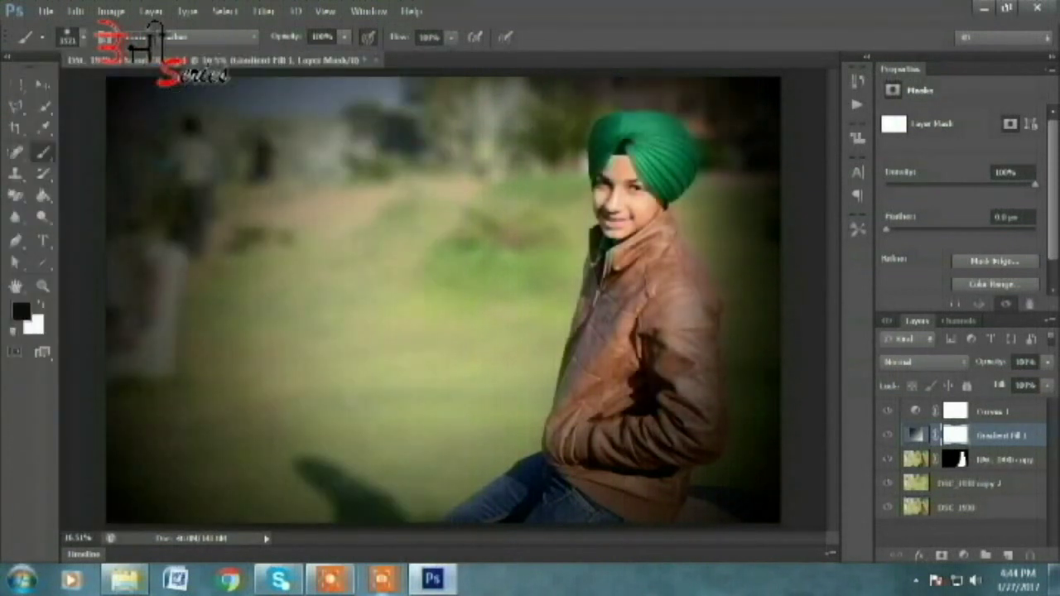
pyautogui.moveTo(649, 469)
pyautogui.mouseDown()
pyautogui.moveTo(700, 451)
pyautogui.moveTo(700, 207)
pyautogui.mouseUp()
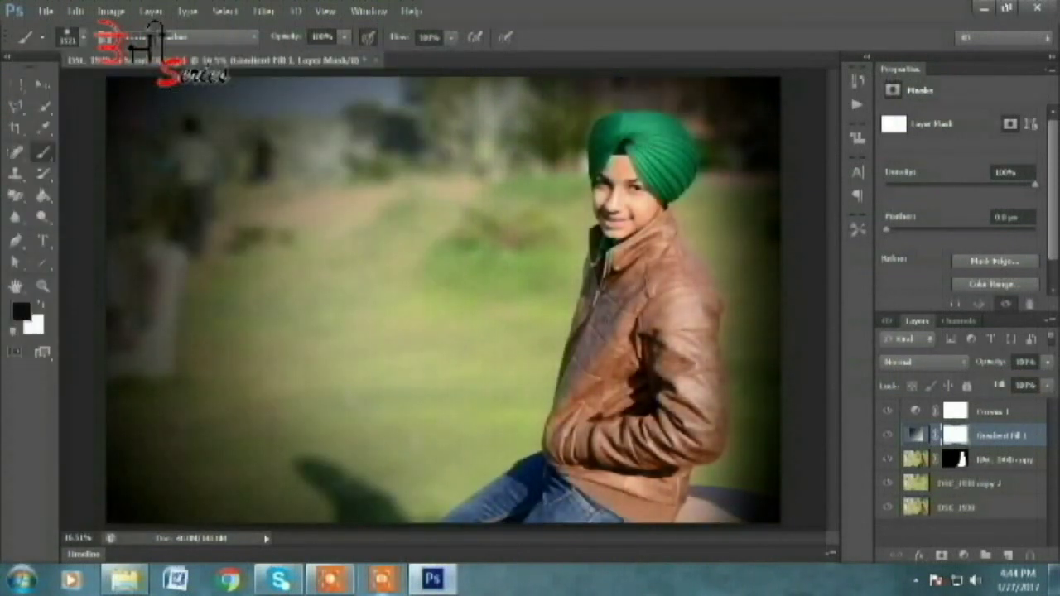
pyautogui.doubleClick(918, 437)
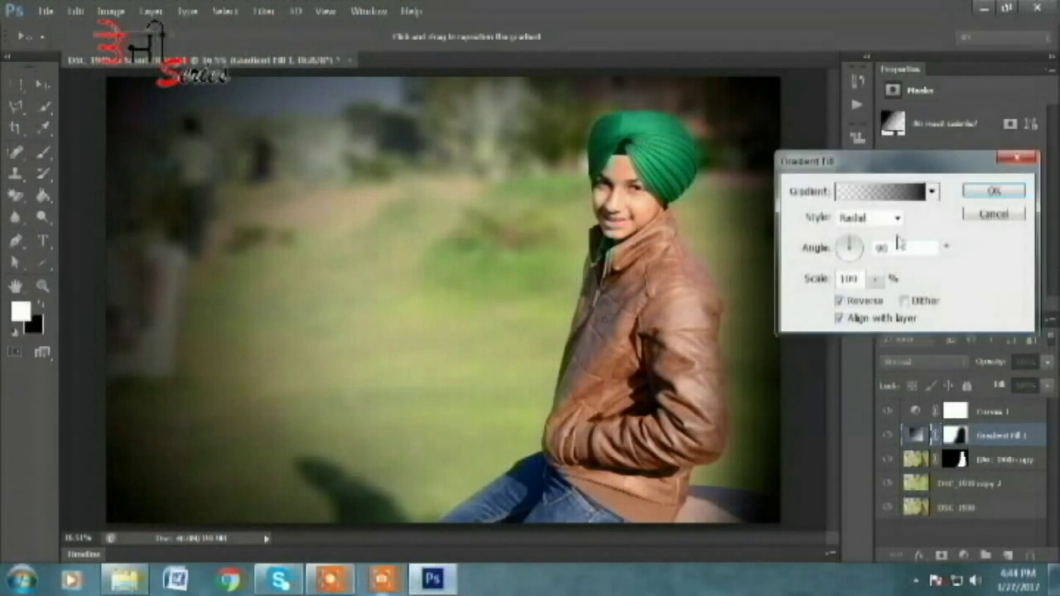
# Step: Raise the Gradient Fill 1 scale to about 219%
pyautogui.moveTo(874, 304); pyautogui.dragTo(876, 307)
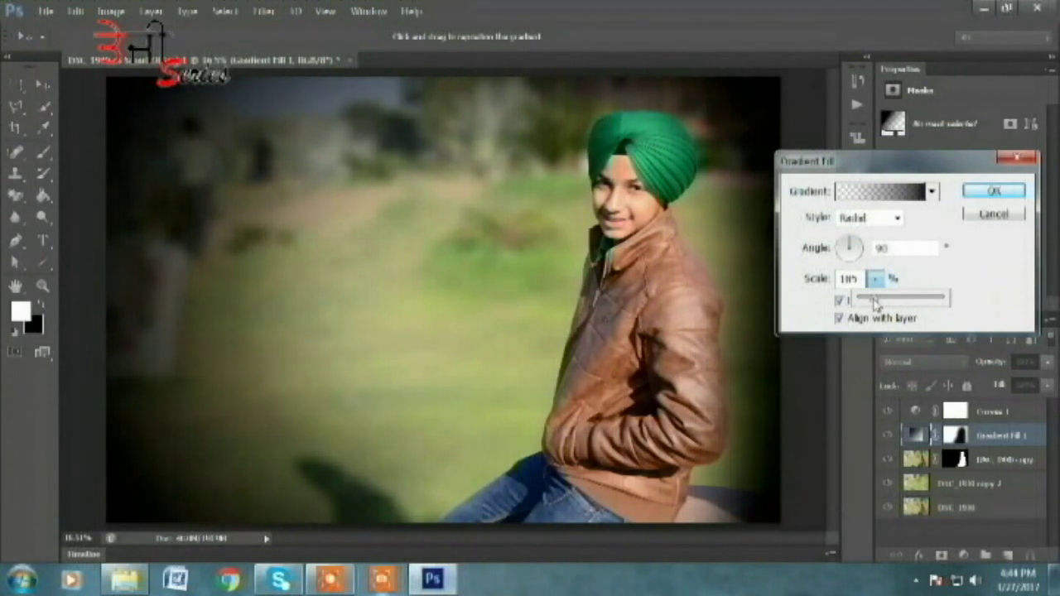
pyautogui.moveTo(876, 304); pyautogui.dragTo(874, 306)
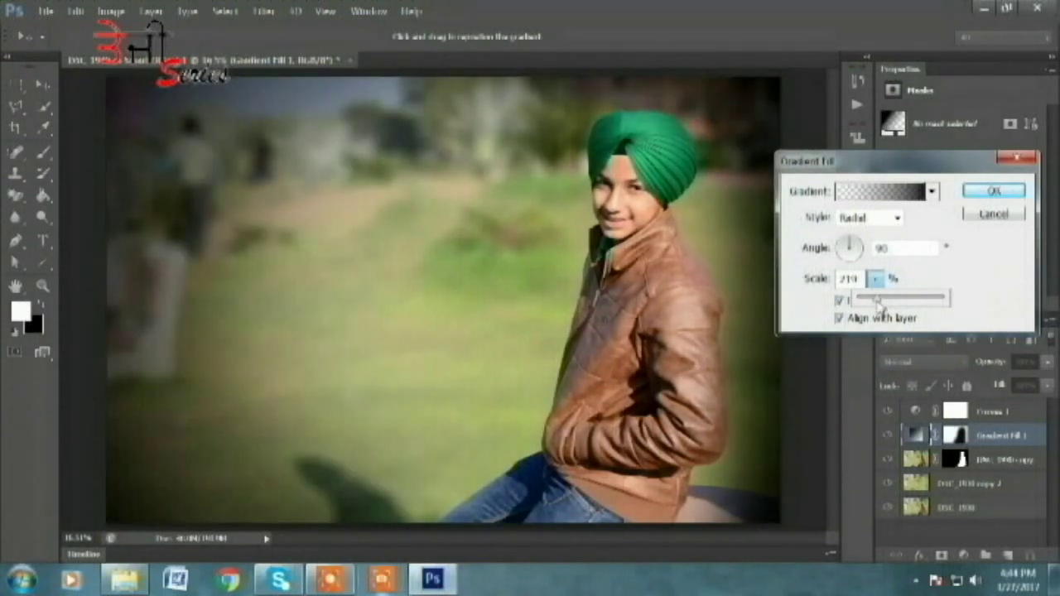
pyautogui.click(897, 192)
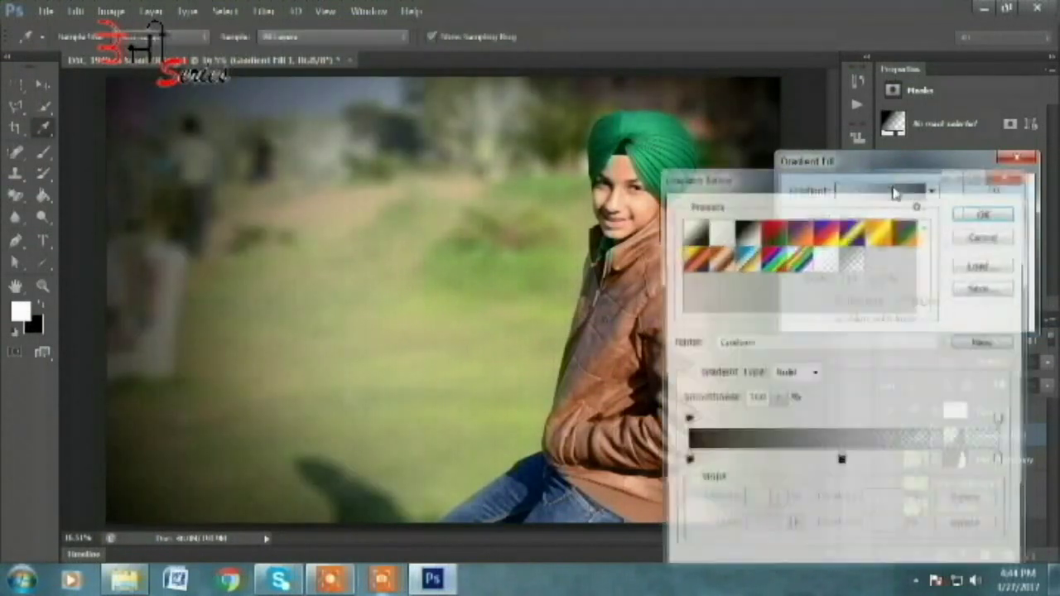
# Step: Edit the gradient's colour stops, setting the right stop colour to white
pyautogui.doubleClick(842, 461)
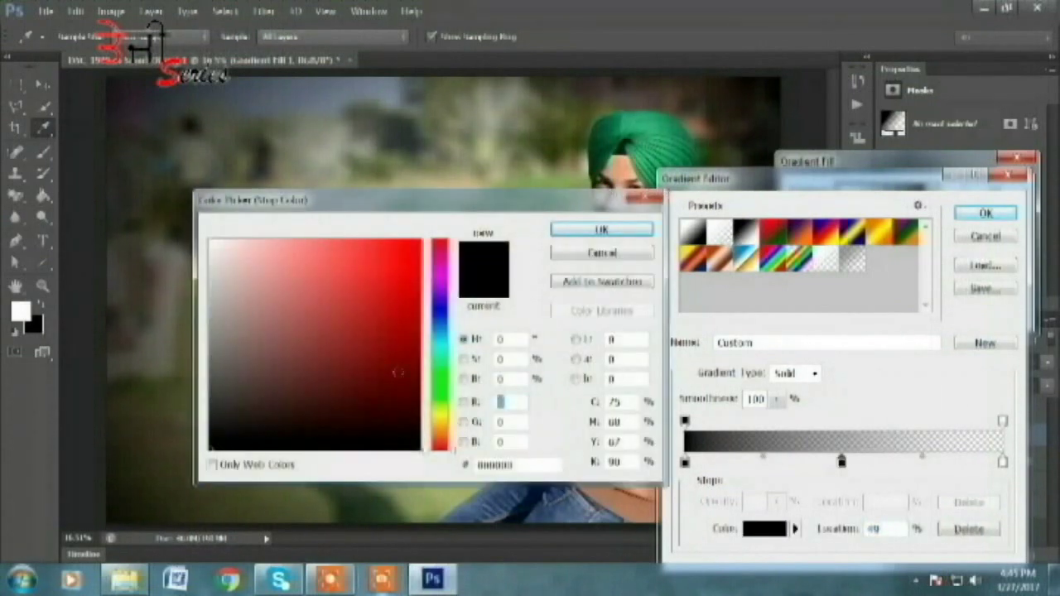
pyautogui.click(600, 232)
pyautogui.moveTo(1003, 421); pyautogui.dragTo(973, 423)
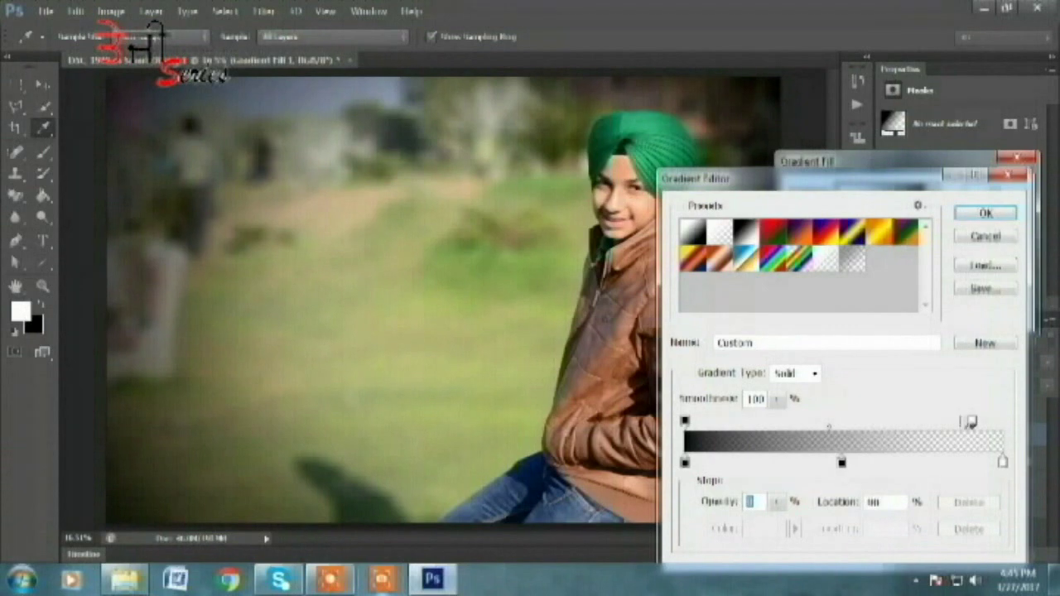
pyautogui.moveTo(975, 423); pyautogui.dragTo(1002, 421)
pyautogui.doubleClick(1003, 461)
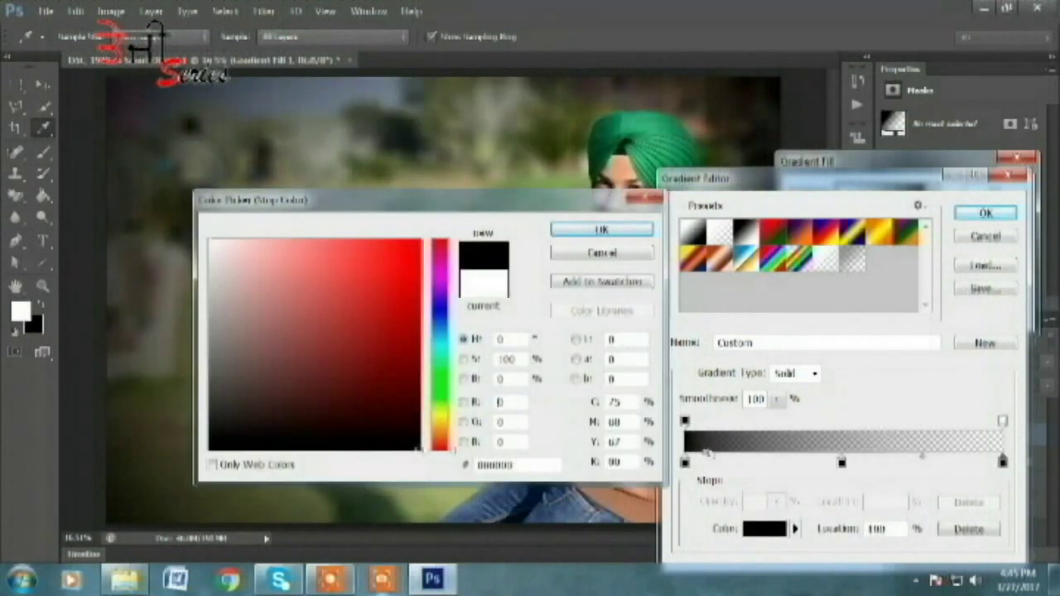
pyautogui.click(601, 230)
pyautogui.moveTo(1002, 461)
pyautogui.mouseDown()
pyautogui.moveTo(889, 470)
pyautogui.moveTo(1007, 468)
pyautogui.mouseUp()
pyautogui.doubleClick(1003, 461)
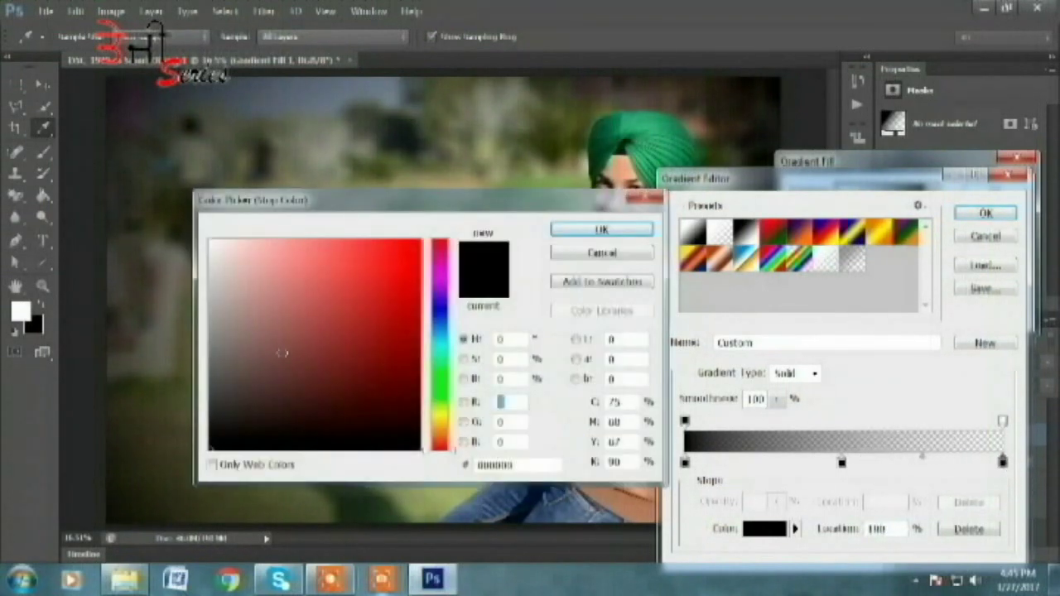
pyautogui.click(210, 229)
pyautogui.click(589, 230)
# Step: Add and reposition opacity stops and shift the fade midpoint rightward
pyautogui.moveTo(687, 423)
pyautogui.mouseDown()
pyautogui.moveTo(772, 423)
pyautogui.moveTo(685, 423)
pyautogui.mouseUp()
pyautogui.click(796, 423)
pyautogui.moveTo(796, 422); pyautogui.dragTo(734, 423)
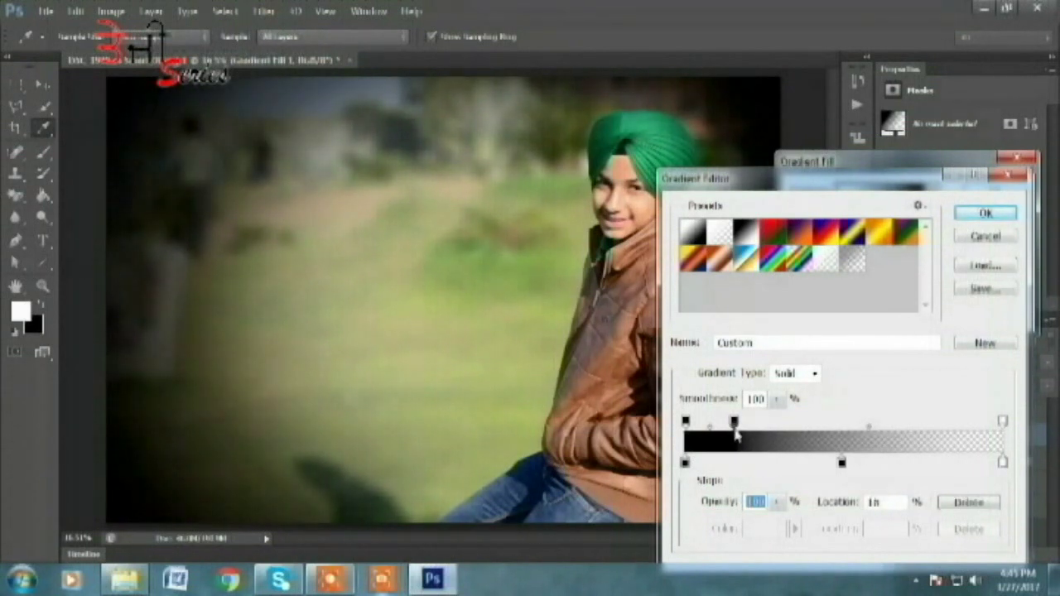
pyautogui.moveTo(734, 434); pyautogui.dragTo(703, 434)
pyautogui.click(854, 428)
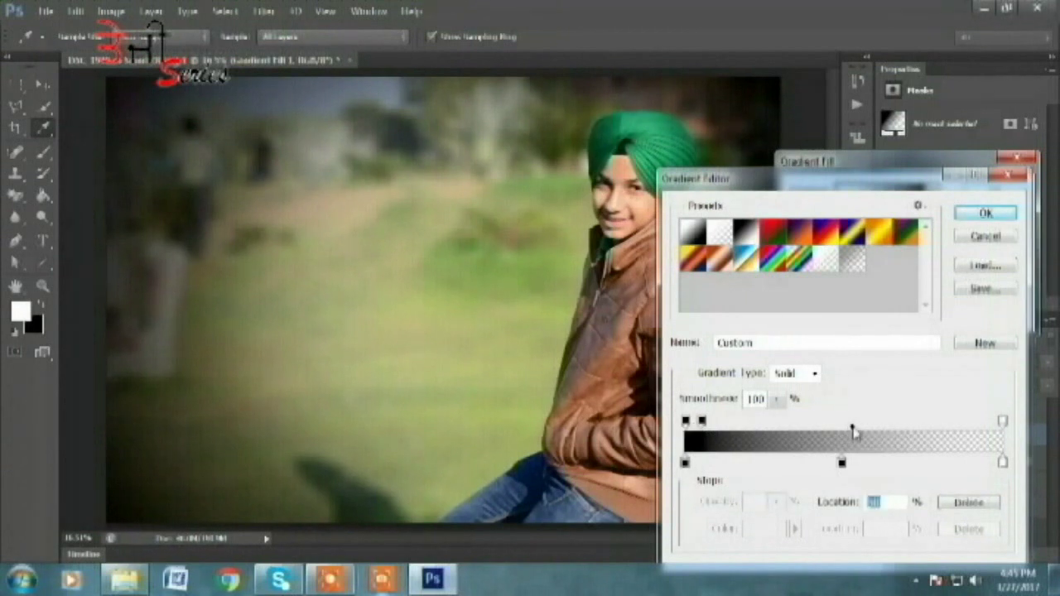
pyautogui.moveTo(854, 429)
pyautogui.mouseDown()
pyautogui.moveTo(833, 428)
pyautogui.moveTo(988, 426)
pyautogui.moveTo(902, 428)
pyautogui.mouseUp()
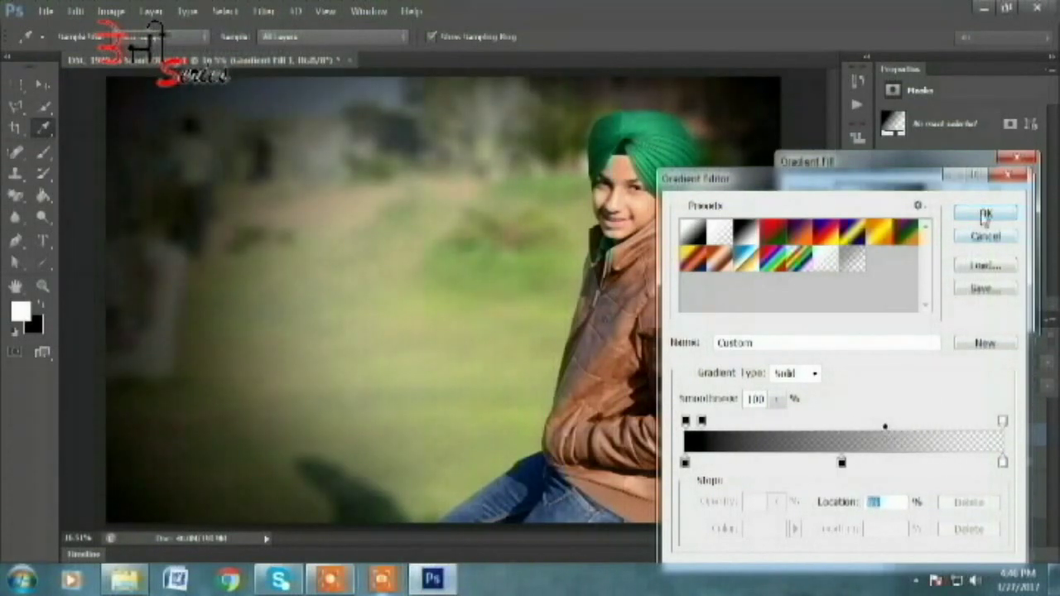
# Step: Confirm the edited gradient and set the vignette scale to about 228%
pyautogui.click(984, 214)
pyautogui.click(876, 279)
pyautogui.moveTo(875, 304); pyautogui.dragTo(879, 304)
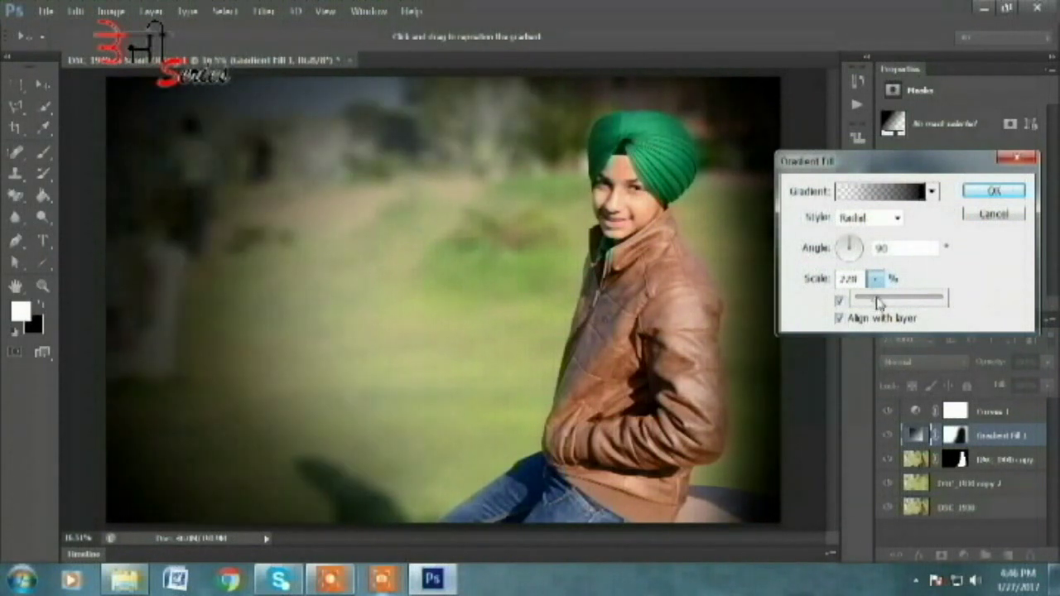
pyautogui.click(985, 190)
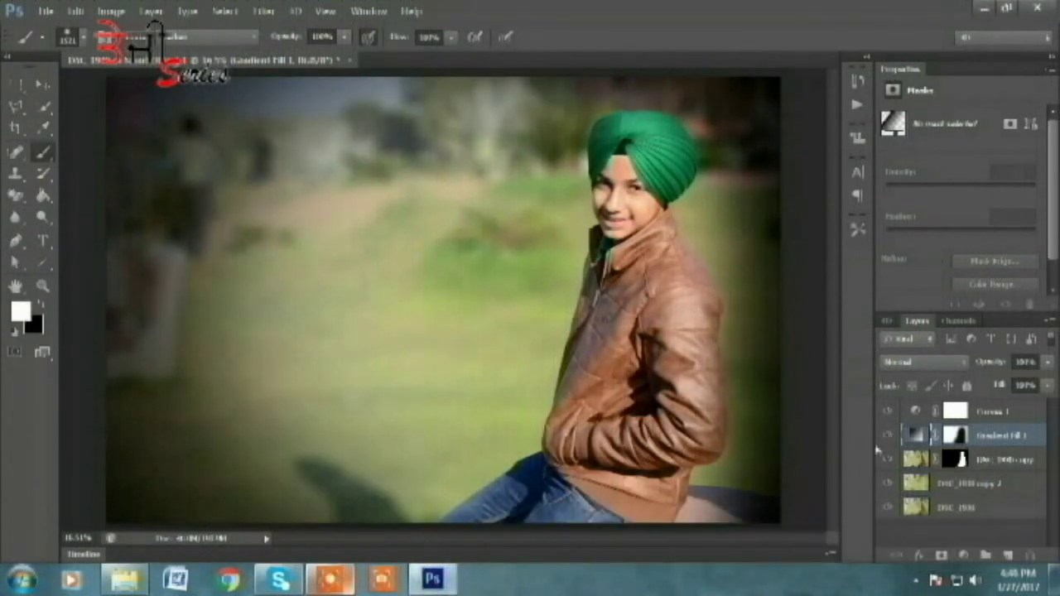
# Step: Start opening a file from File > Open and browse to Computer's drives
pyautogui.click(34, 10)
pyautogui.click(67, 45)
pyautogui.click(53, 240)
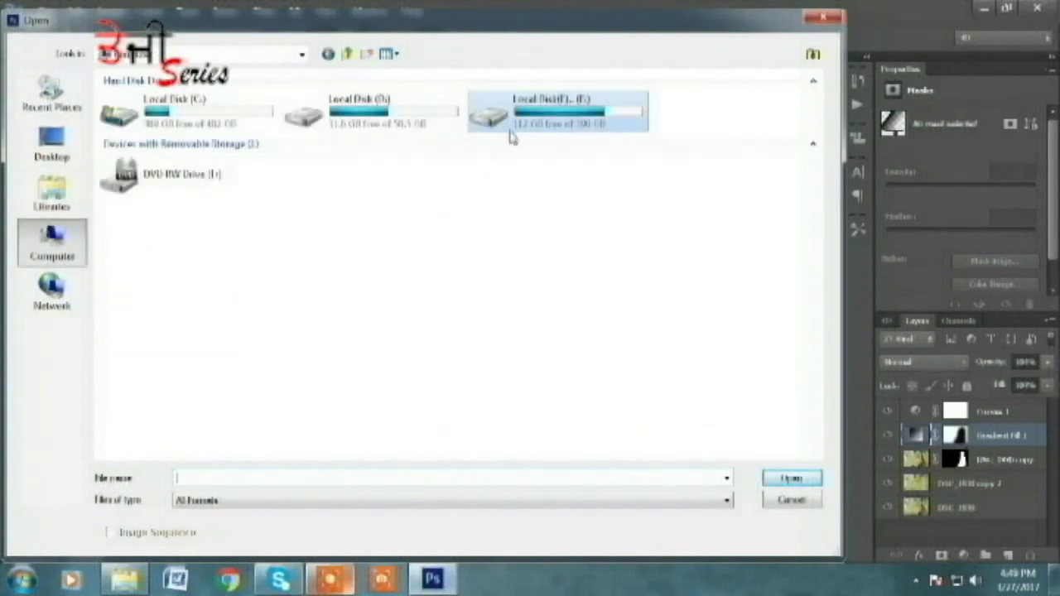
# Step: Open the Series logo image from F:\images\photo shop cc
pyautogui.doubleClick(497, 108)
pyautogui.doubleClick(487, 116)
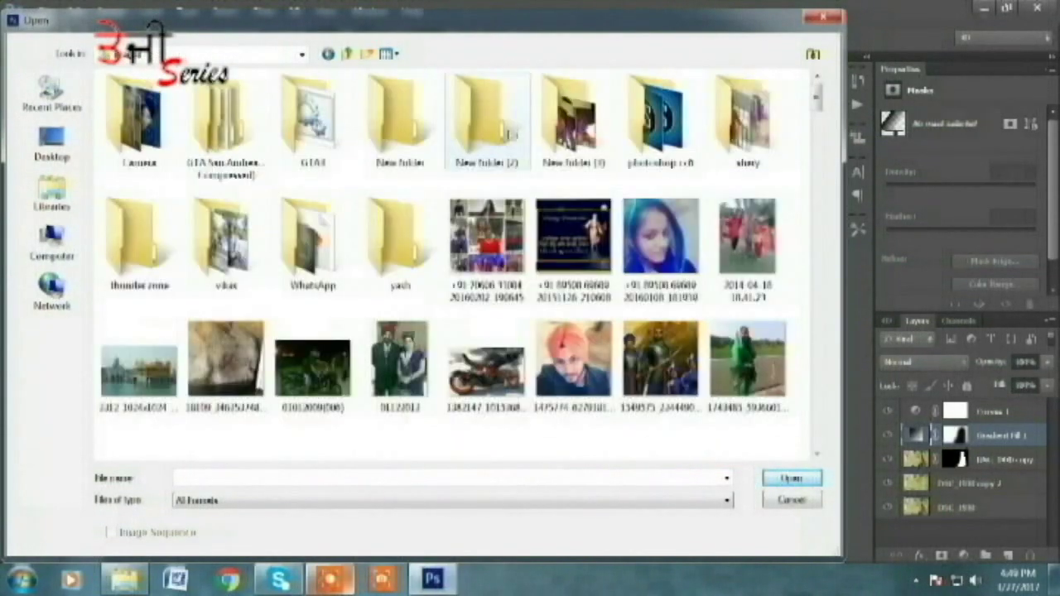
pyautogui.doubleClick(666, 112)
pyautogui.moveTo(818, 101); pyautogui.dragTo(817, 228)
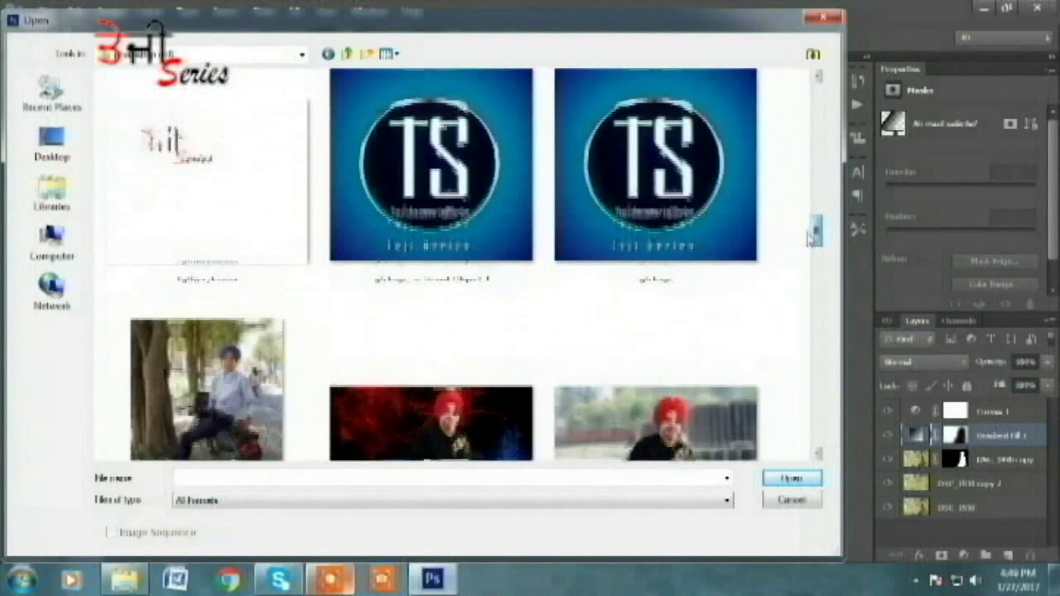
pyautogui.click(280, 239)
pyautogui.click(791, 478)
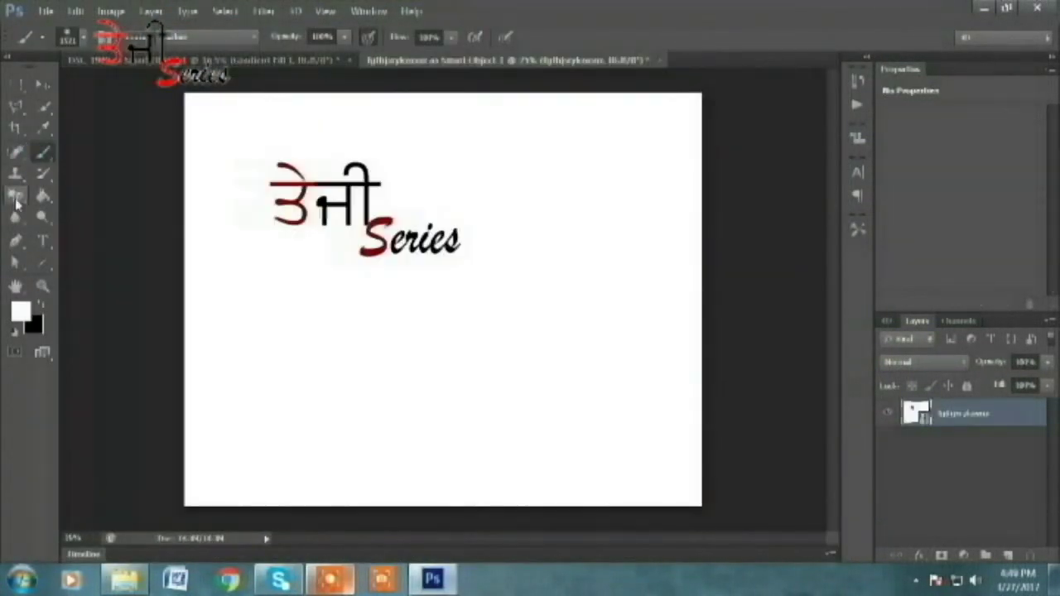
# Step: Erase the logo's white background with the Magic Eraser, rasterizing the layer
pyautogui.click(14, 195)
pyautogui.click(398, 296)
pyautogui.click(497, 249)
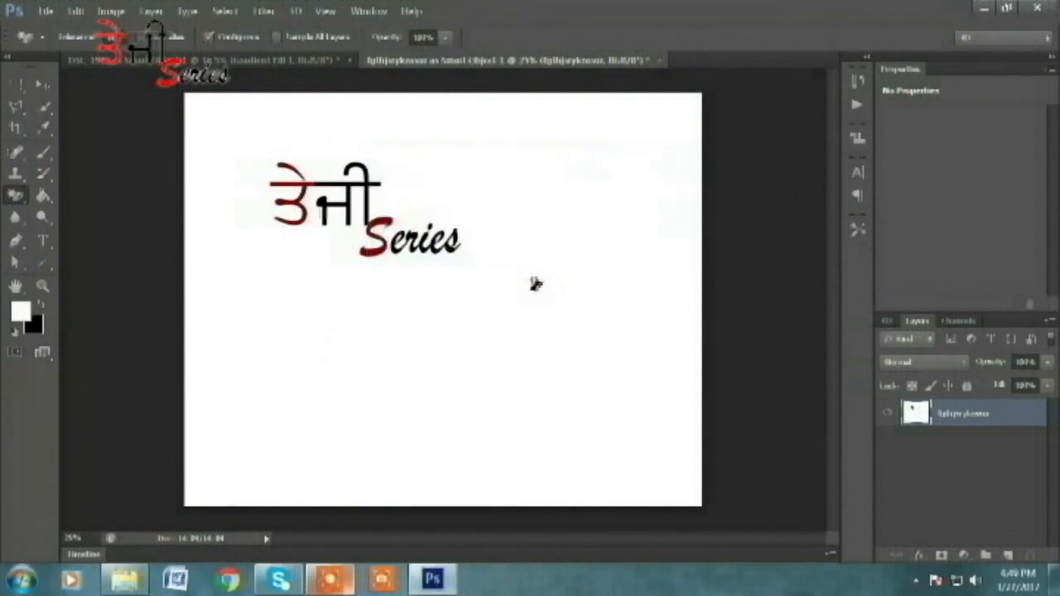
# Step: Drag the erased logo onto the park photo as a new layer and scale it down
pyautogui.scroll(3, 420, 274)
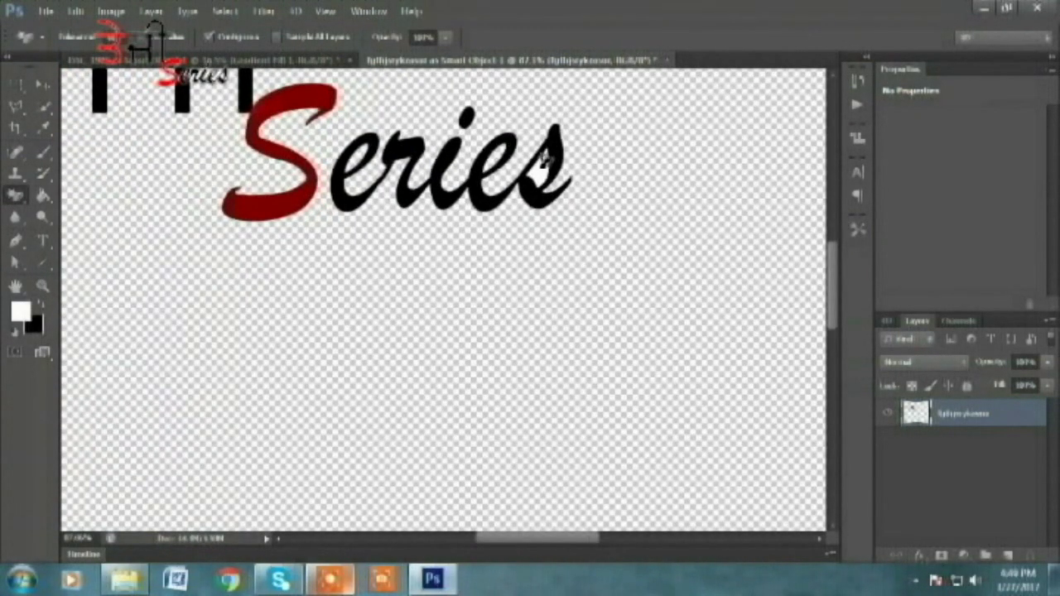
pyautogui.click(43, 285)
pyautogui.keyDown('alt'); pyautogui.click(133, 229); pyautogui.keyUp('alt')
pyautogui.moveTo(132, 229); pyautogui.dragTo(100, 232)
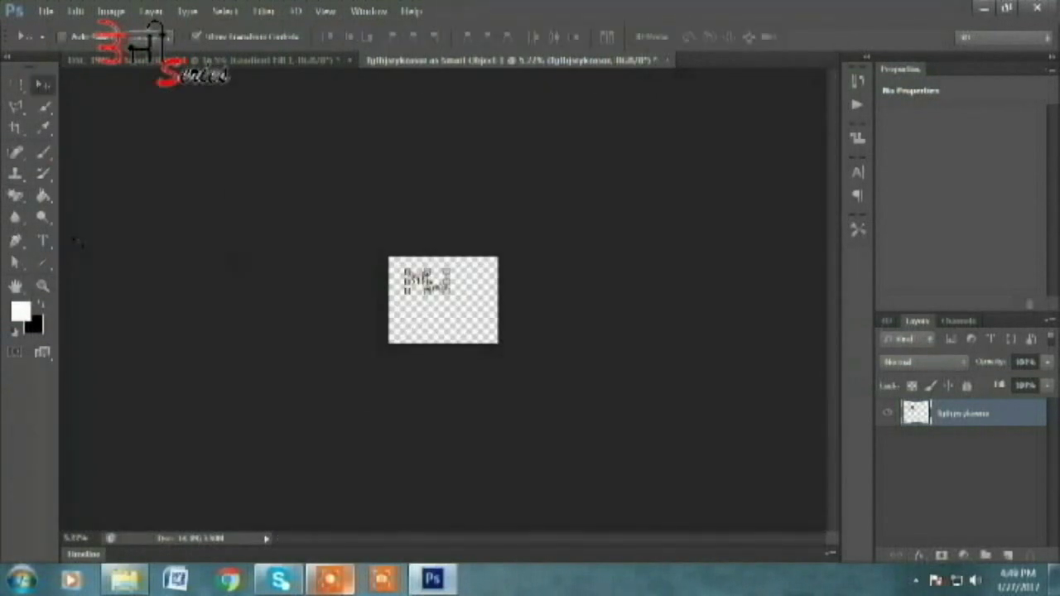
pyautogui.moveTo(147, 279); pyautogui.dragTo(178, 279)
pyautogui.press('v')
pyautogui.moveTo(377, 212); pyautogui.dragTo(337, 210)
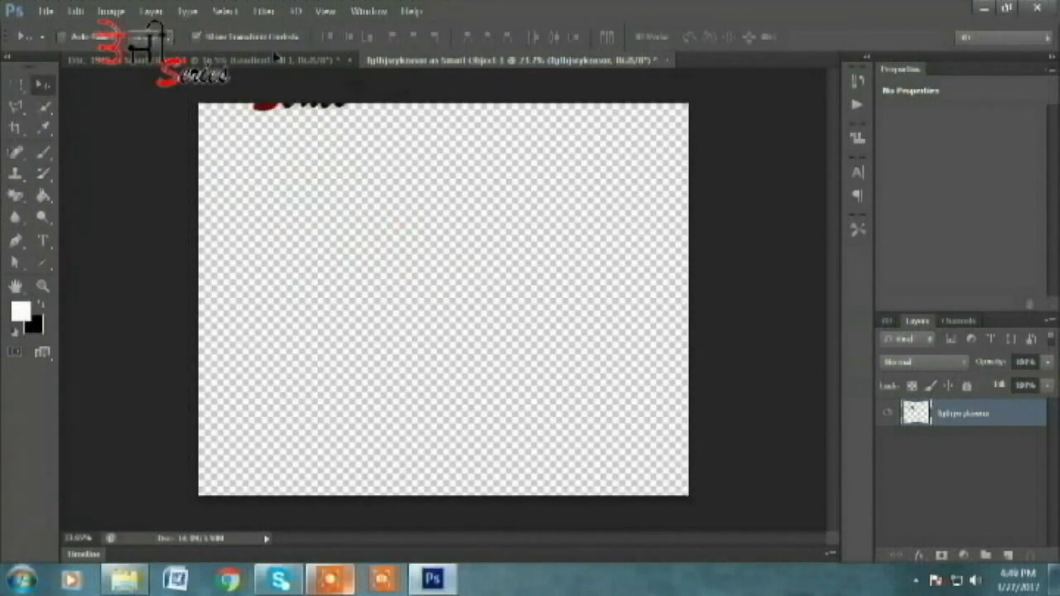
pyautogui.hotkey('ctrl', 't')
pyautogui.moveTo(437, 285); pyautogui.dragTo(394, 239)
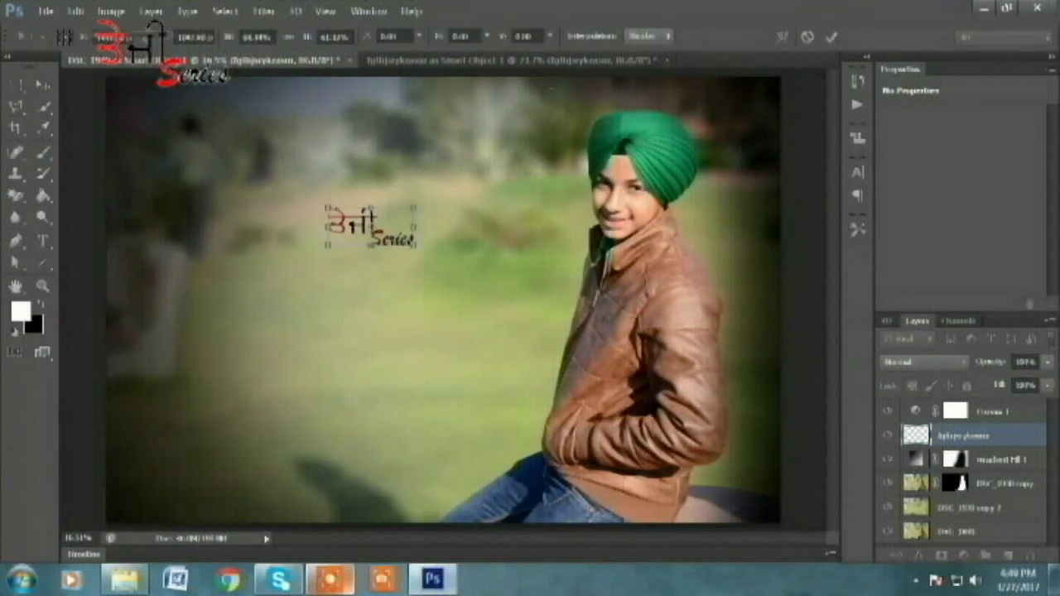
# Step: Apply the logo's new size, then select the Gradient Fill 1 mask and DSC_1938 copy layers
pyautogui.click(831, 36)
pyautogui.click(923, 454)
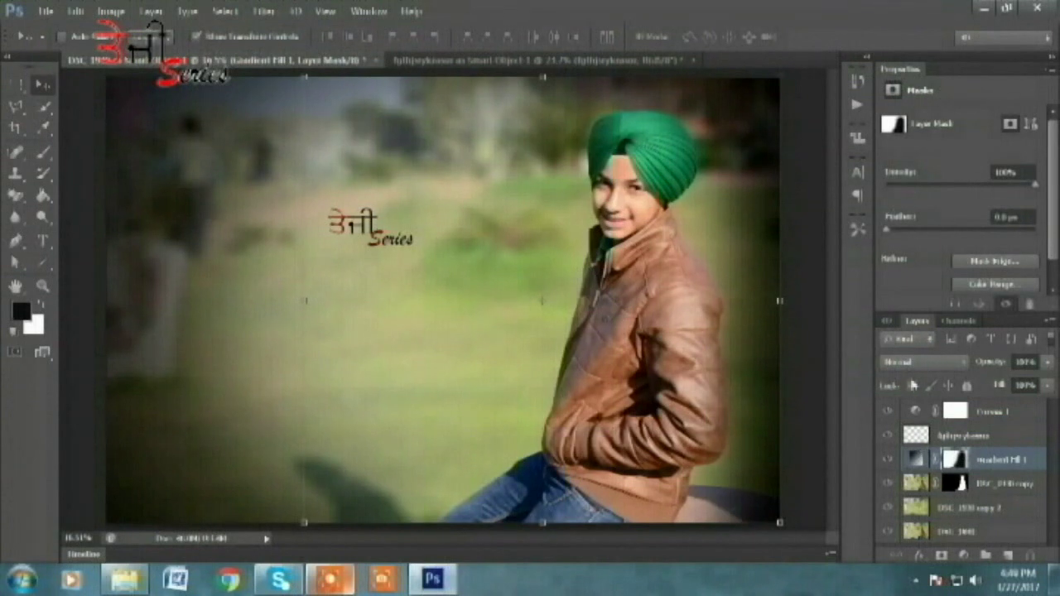
pyautogui.click(984, 484)
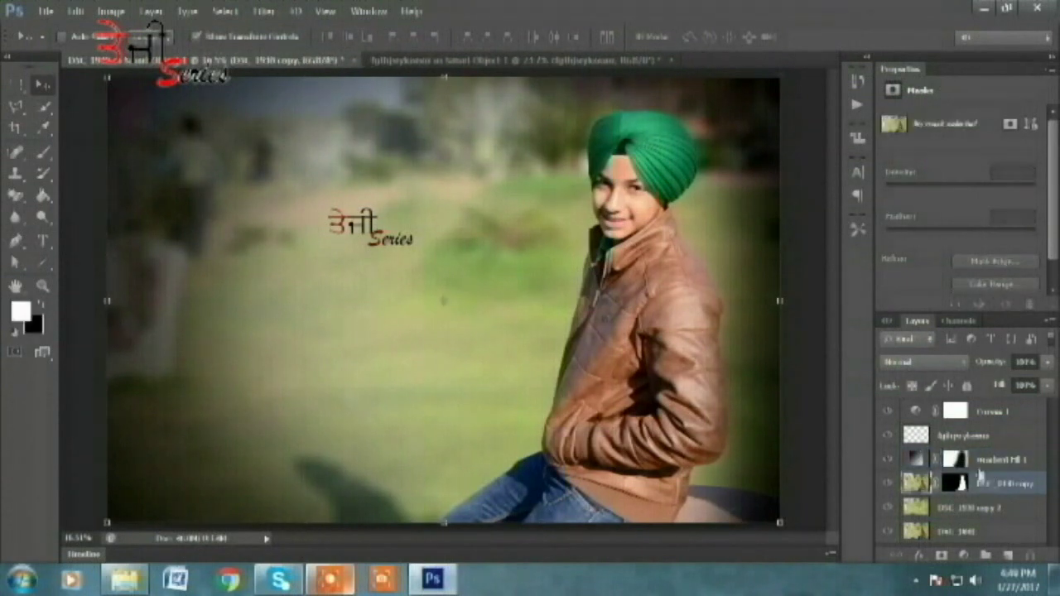
pyautogui.click(15, 85)
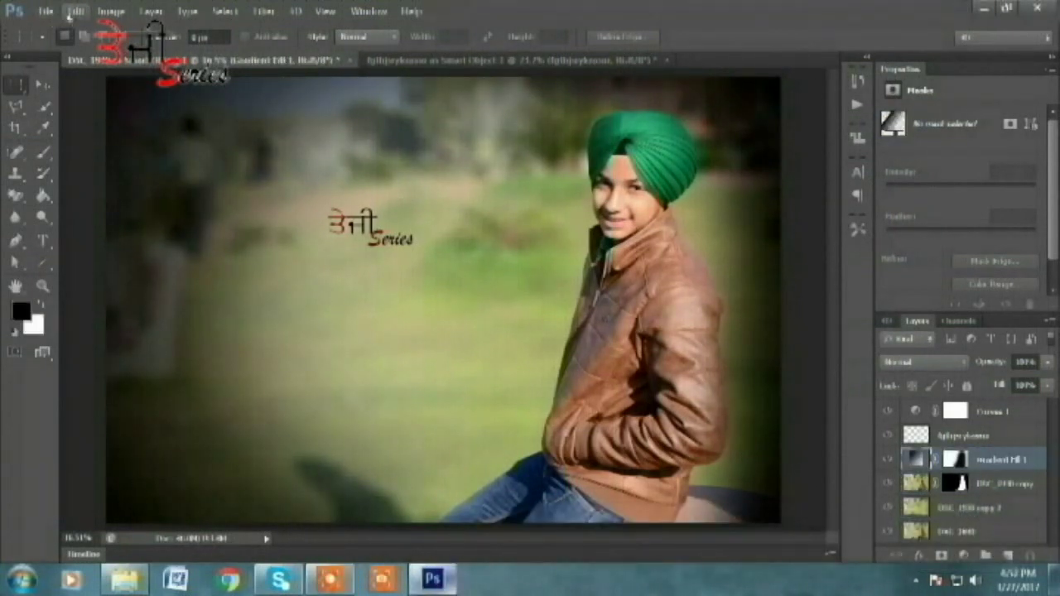
pyautogui.click(331, 579)
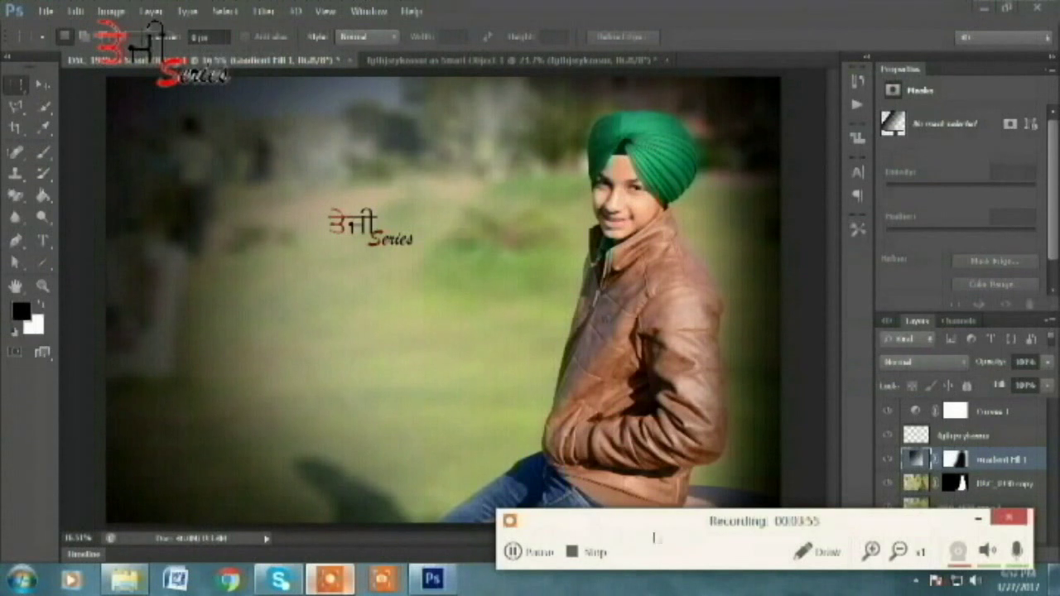
# Step: Move the logo layer onto the lower front of the boy's jacket and resize it
pyautogui.click(961, 435)
pyautogui.press('v')
pyautogui.moveTo(408, 218)
pyautogui.mouseDown()
pyautogui.moveTo(679, 485)
pyautogui.moveTo(679, 469)
pyautogui.mouseUp()
pyautogui.hotkey('ctrl', 't')
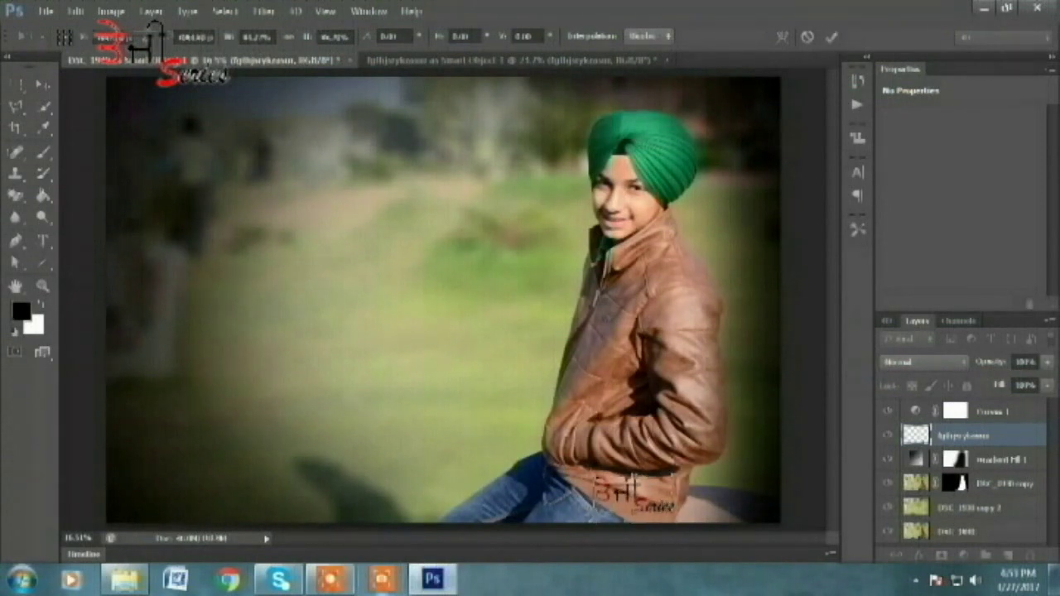
pyautogui.moveTo(592, 470); pyautogui.dragTo(598, 476)
# Step: Fade the logo layer to about 75% opacity and commit the transform
pyautogui.click(1048, 362)
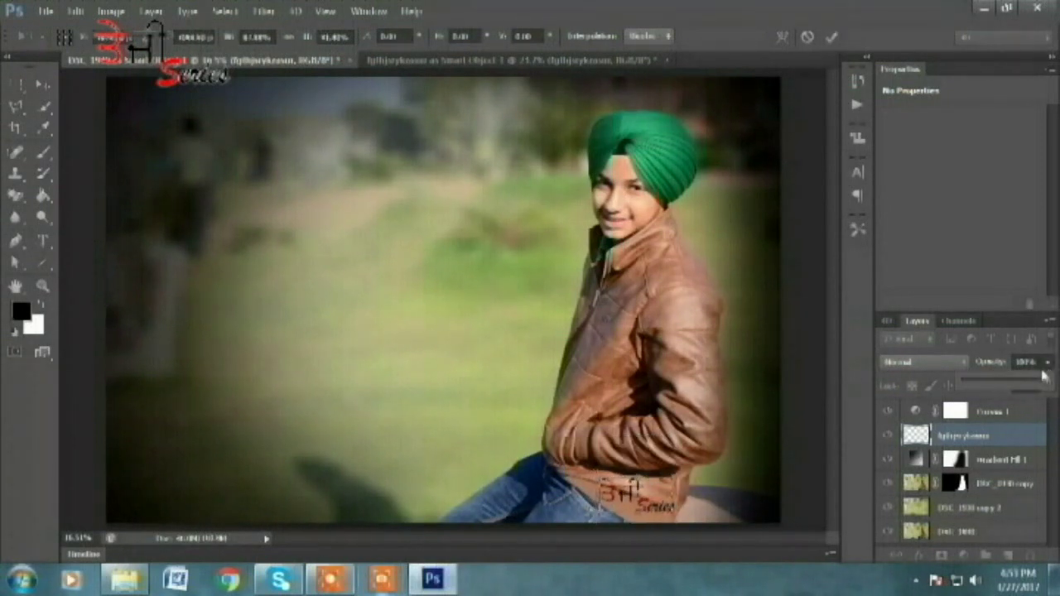
pyautogui.moveTo(1050, 384); pyautogui.dragTo(1024, 387)
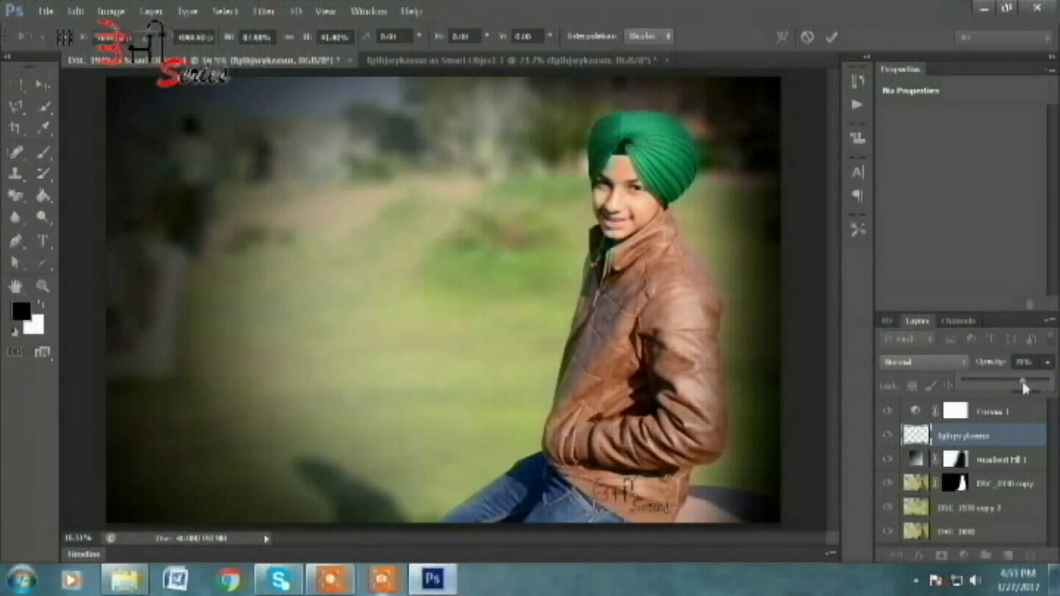
pyautogui.click(831, 36)
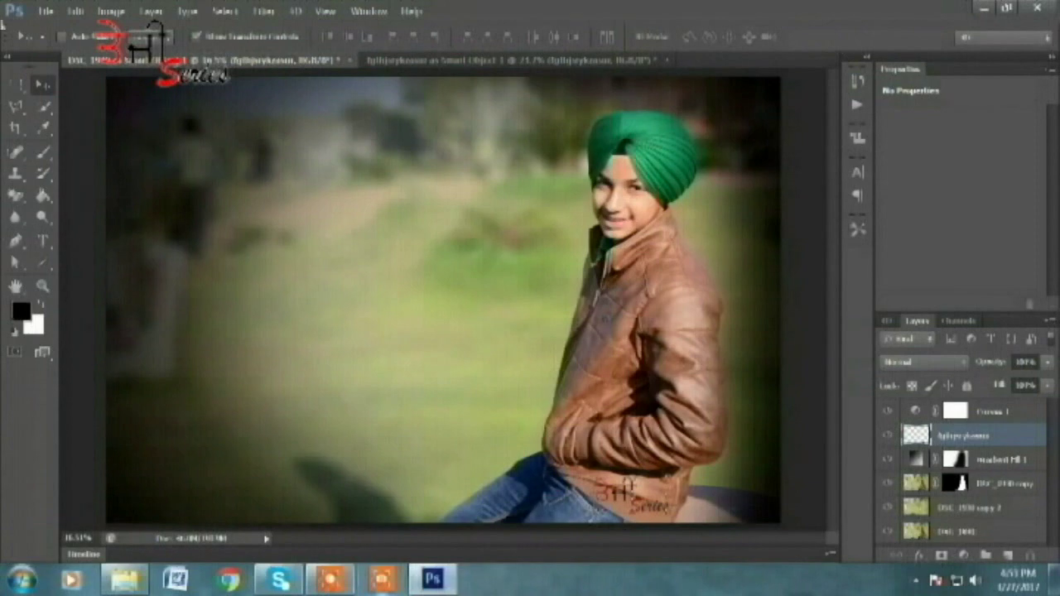
pyautogui.click(45, 11)
# Step: Save the portrait as the JPEG blu.jpg, then close it without saving layered changes
pyautogui.click(70, 197)
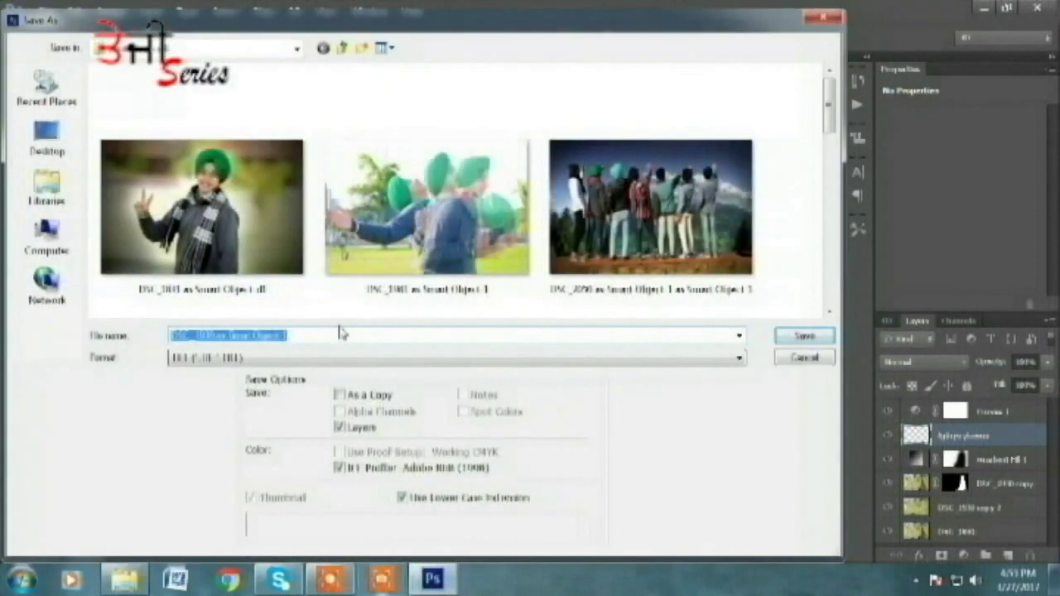
pyautogui.write('blu')
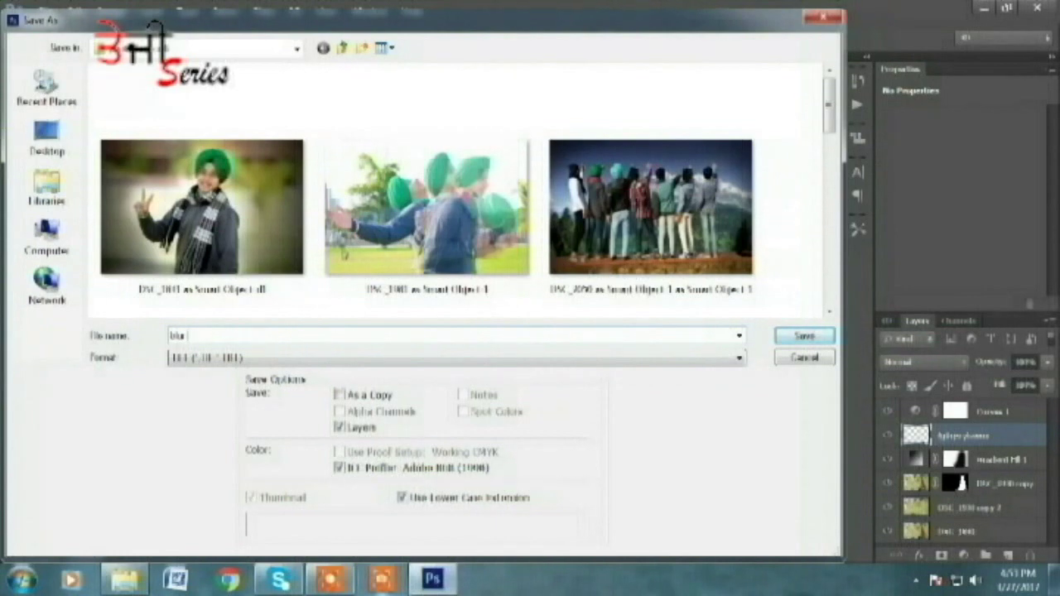
pyautogui.click(207, 358)
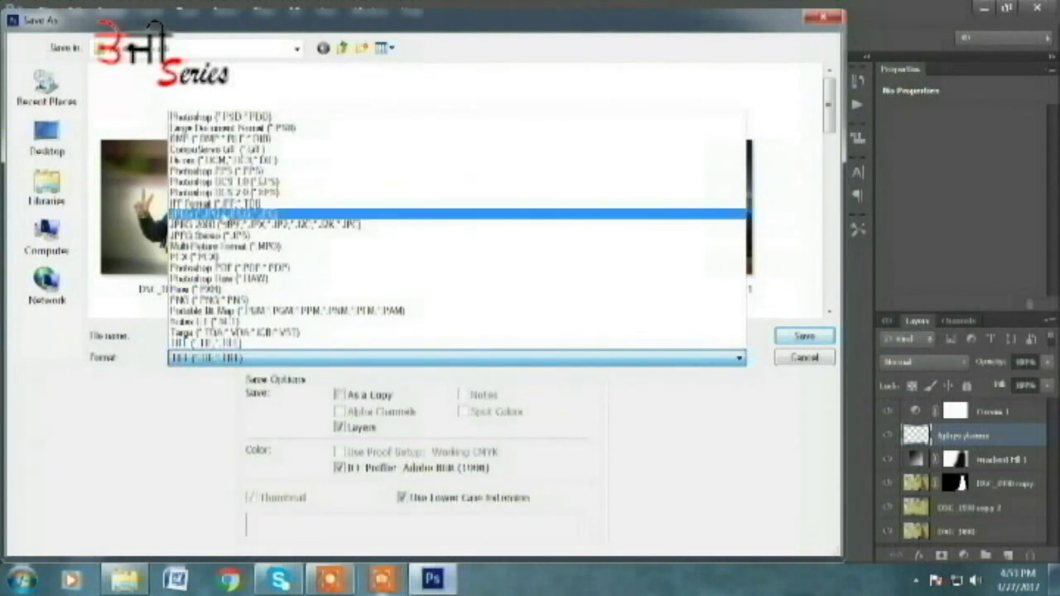
pyautogui.click(224, 214)
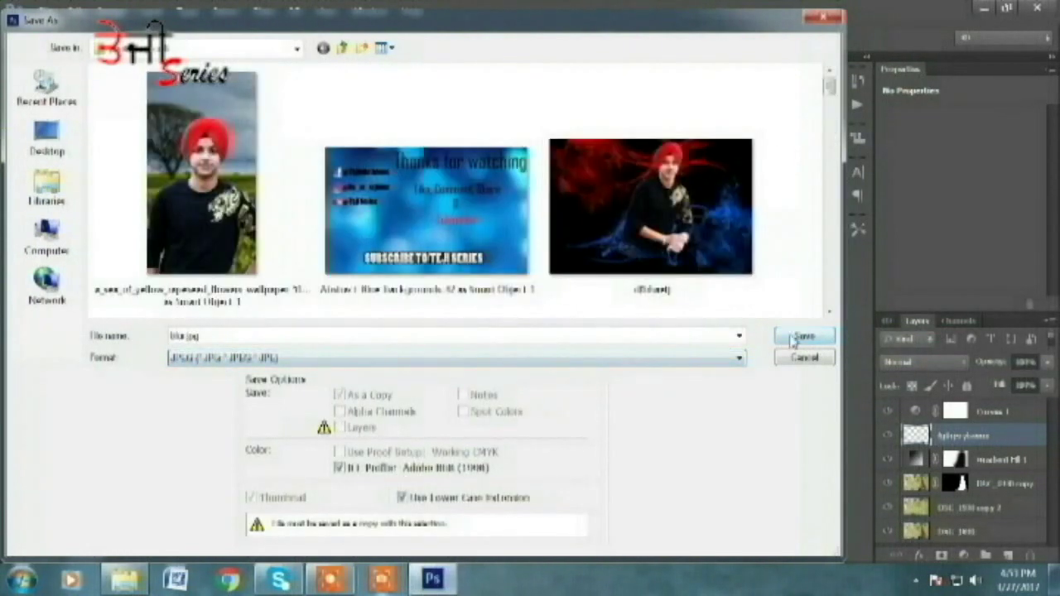
pyautogui.click(795, 337)
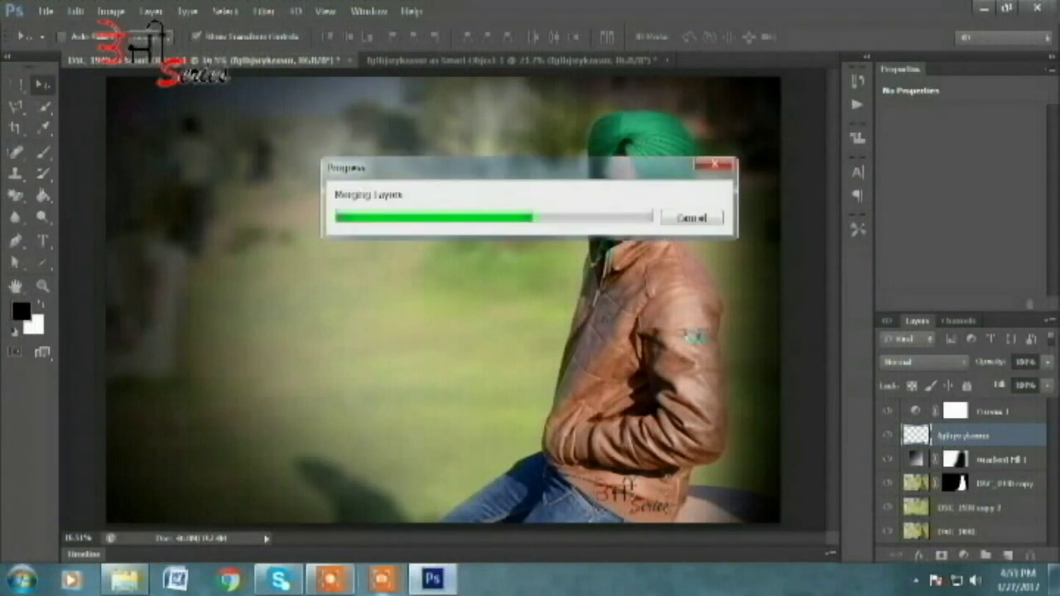
pyautogui.press('Return')
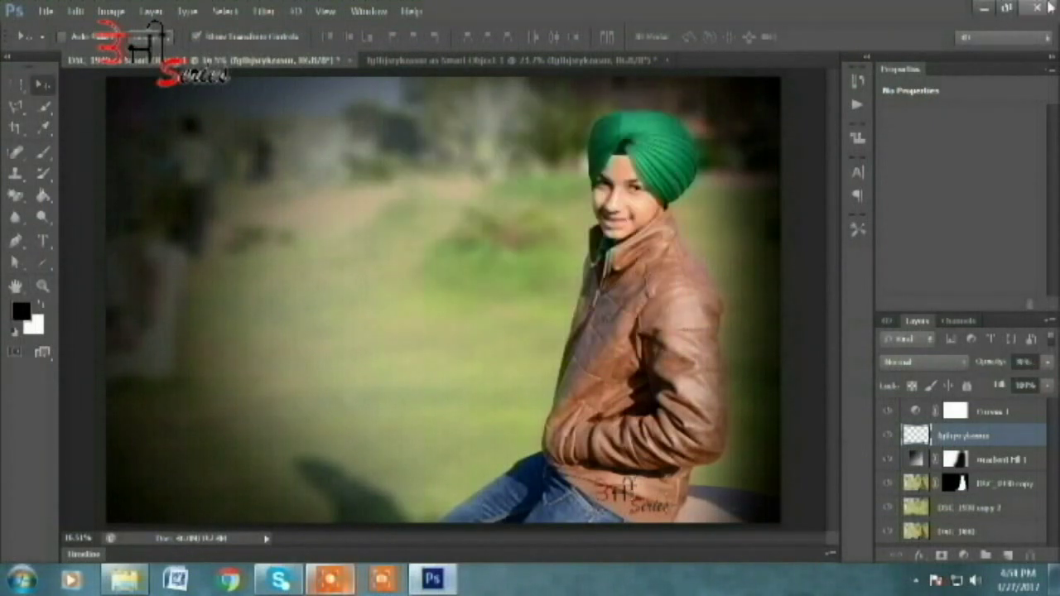
pyautogui.click(1038, 7)
pyautogui.click(523, 229)
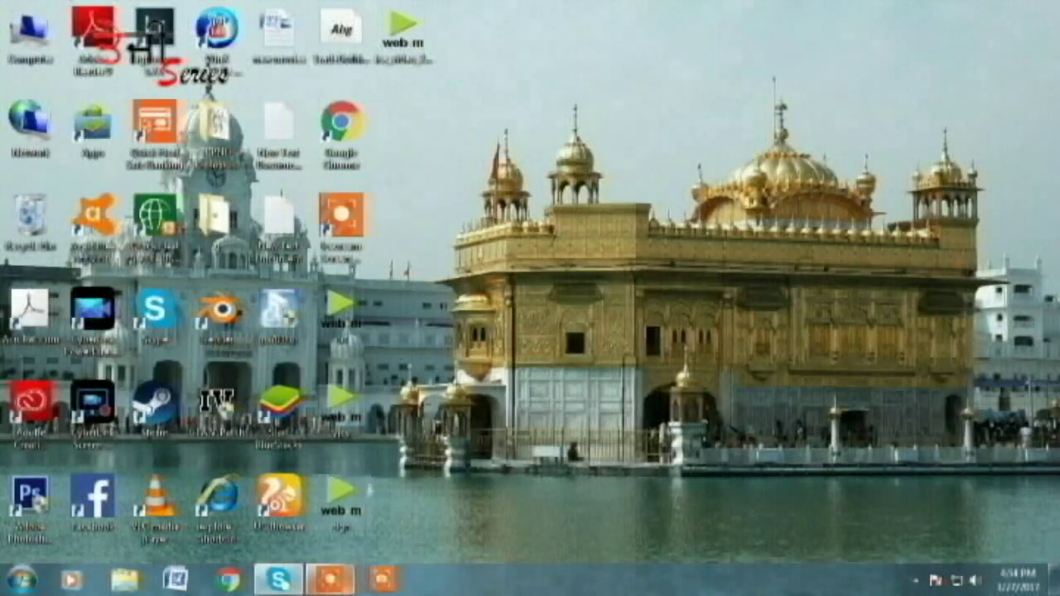
# Step: Decline saving the layered changes so Photoshop closes, leaving only blu.jpg saved
pyautogui.click(331, 579)
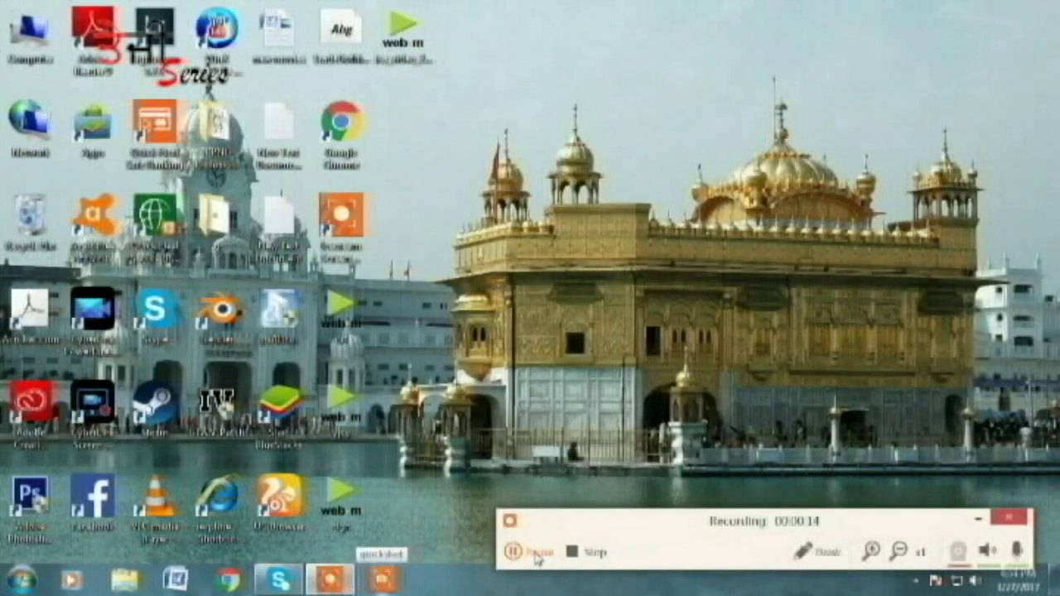